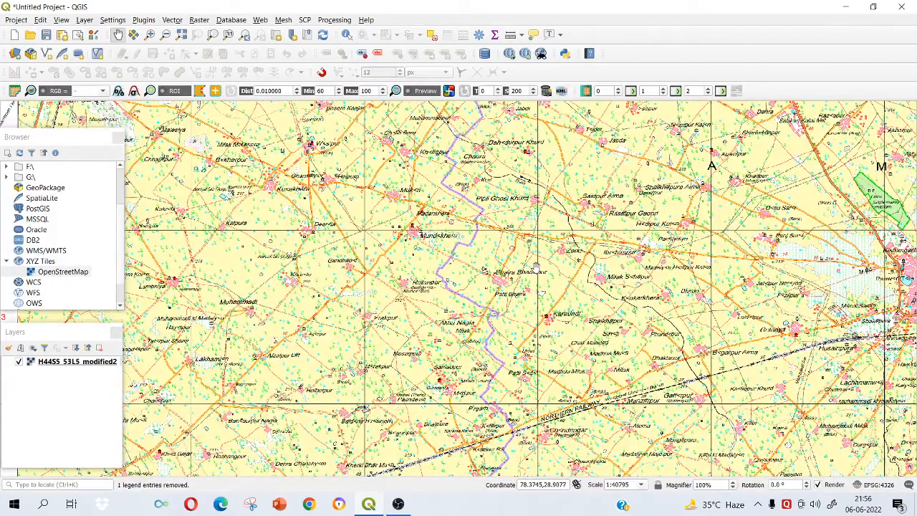
Examine the toposheet's villages, road junctions and boundary line around Kuankhera at several zoom levels.
scroll(444, 231, up, 1)
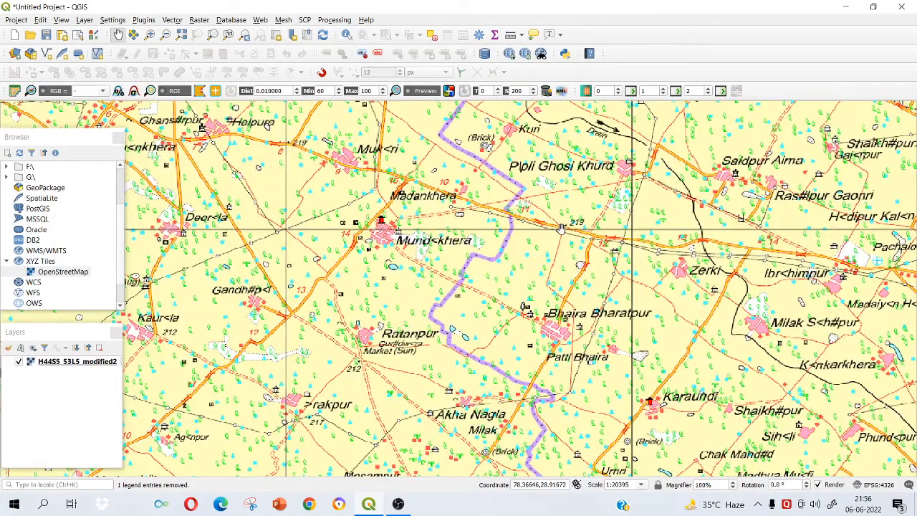
scroll(562, 228, down, 1)
drag(562, 228, 391, 223)
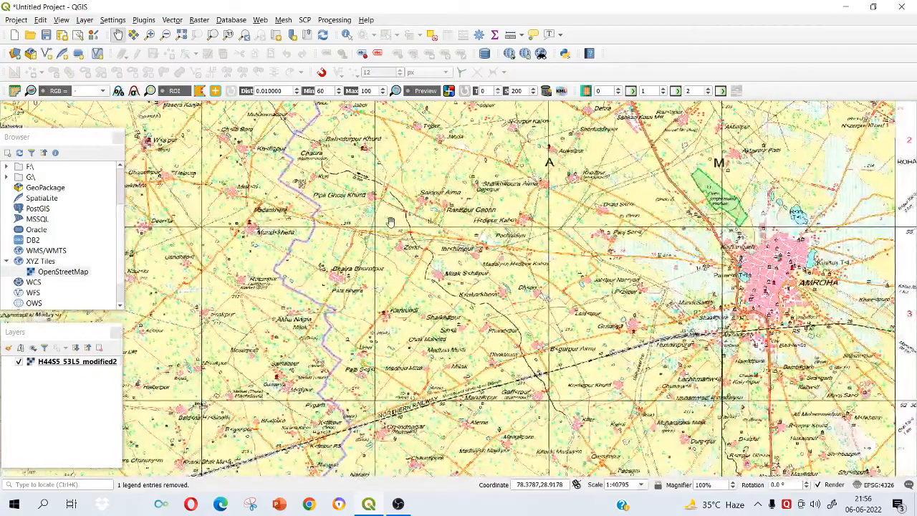
scroll(391, 222, down, 2)
scroll(319, 231, up, 1)
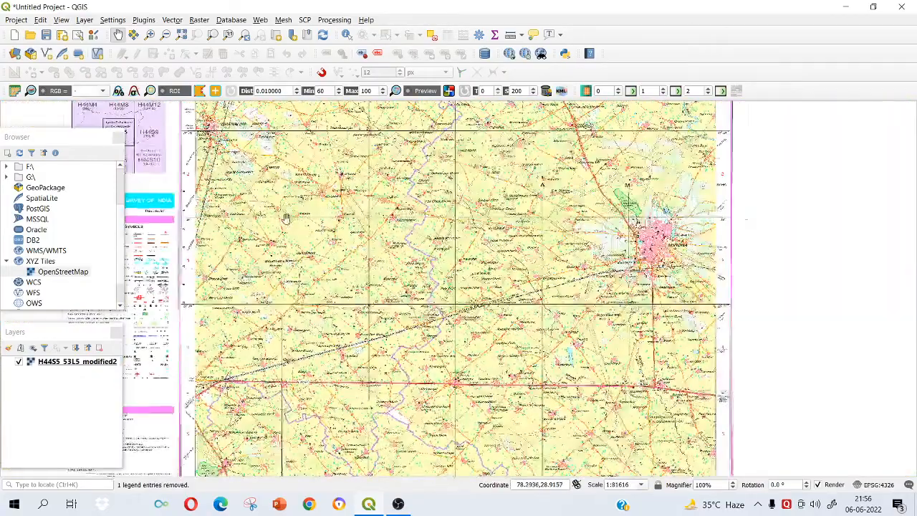
drag(285, 218, 325, 213)
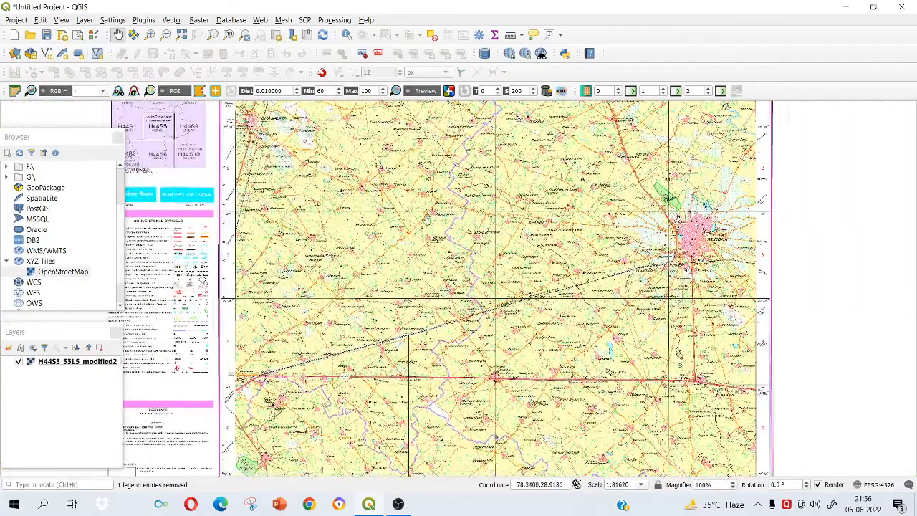
scroll(433, 220, up, 1)
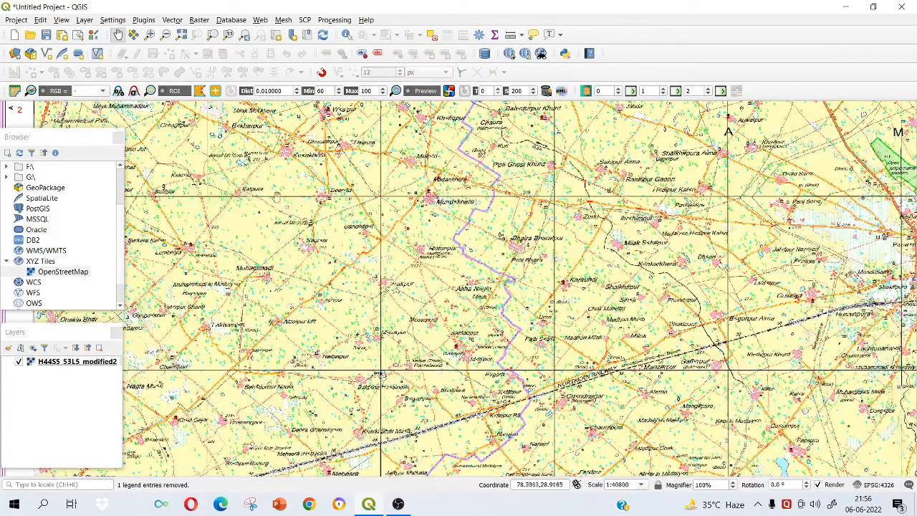
scroll(529, 237, down, 1)
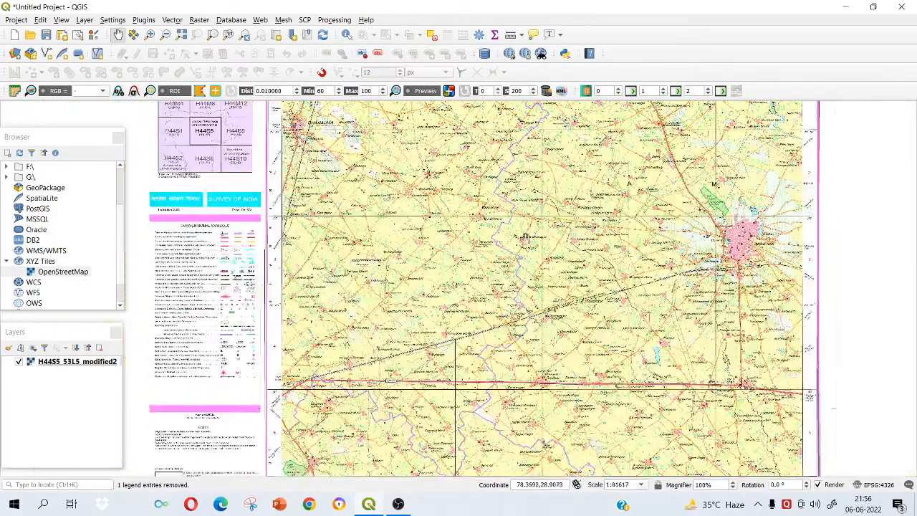
scroll(399, 237, up, 7)
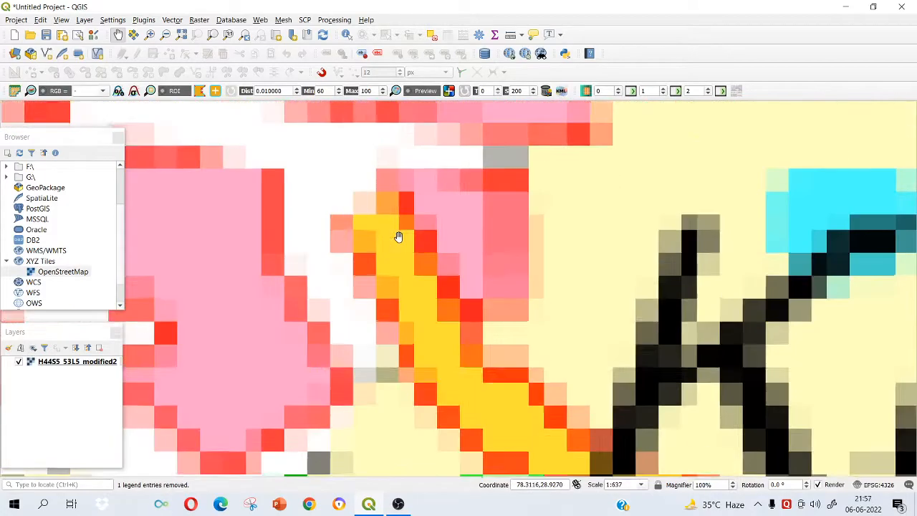
scroll(426, 263, down, 2)
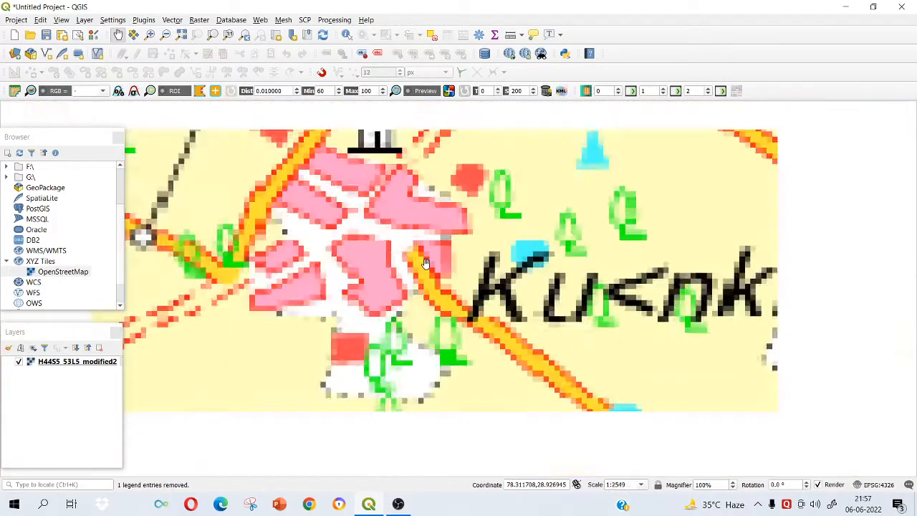
scroll(426, 263, down, 4)
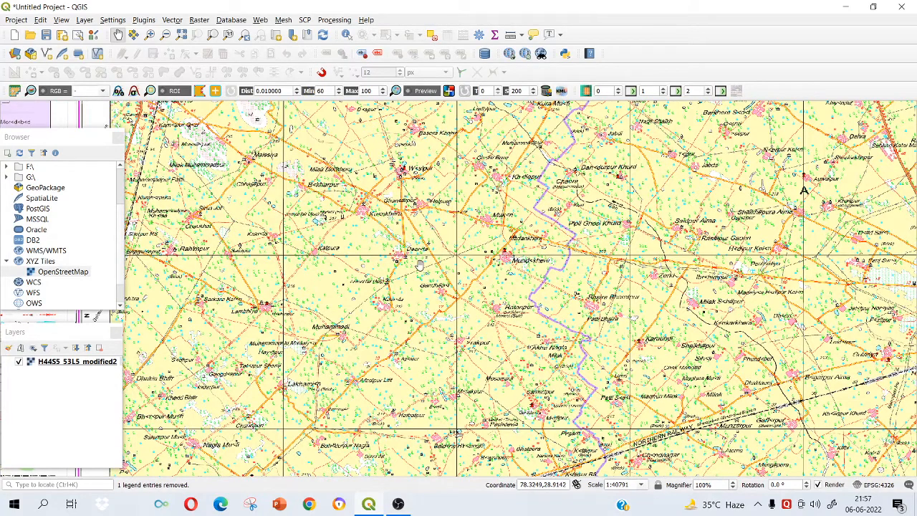
drag(386, 211, 422, 267)
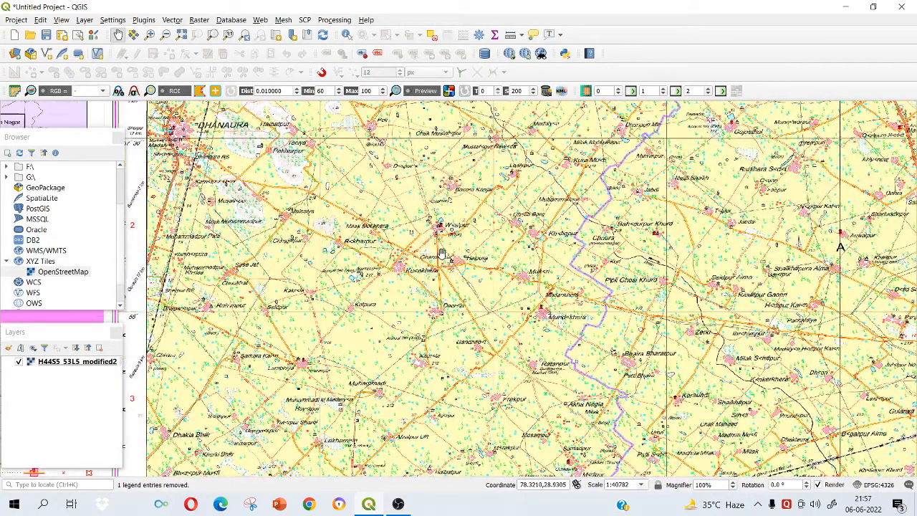
scroll(379, 278, up, 1)
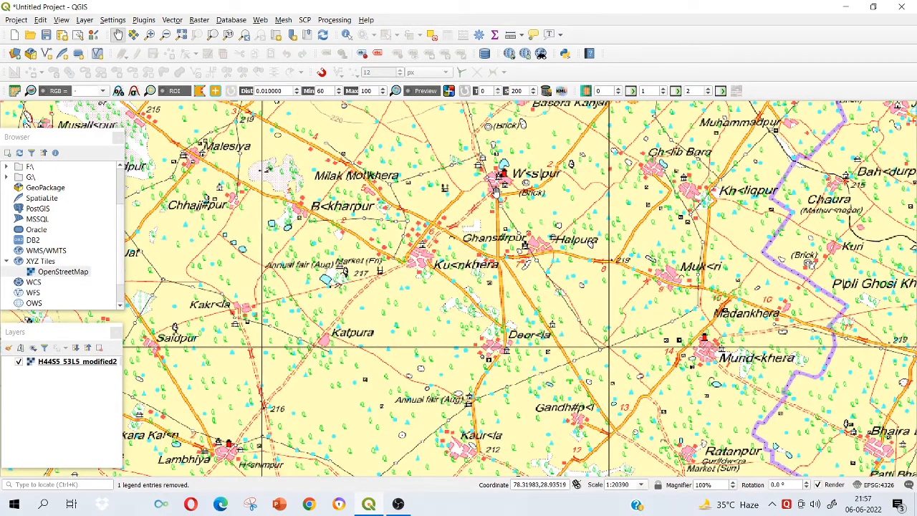
scroll(413, 261, up, 1)
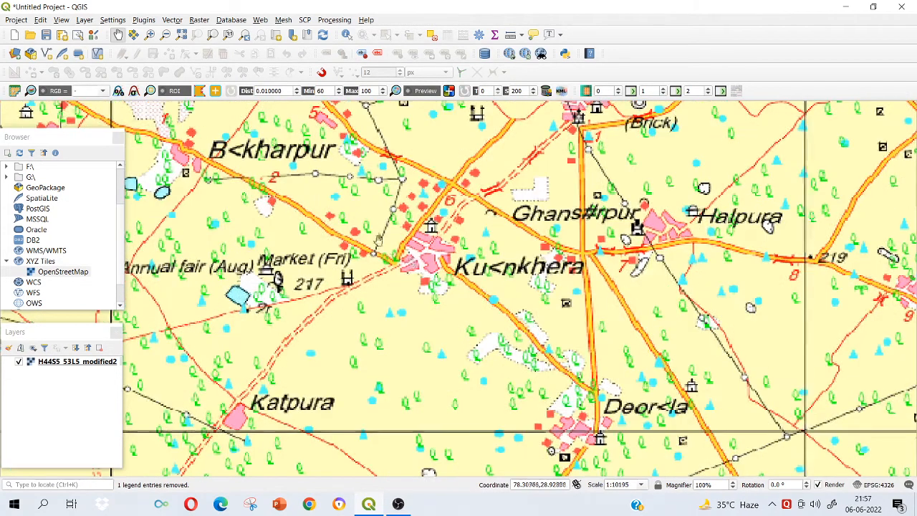
scroll(434, 264, down, 1)
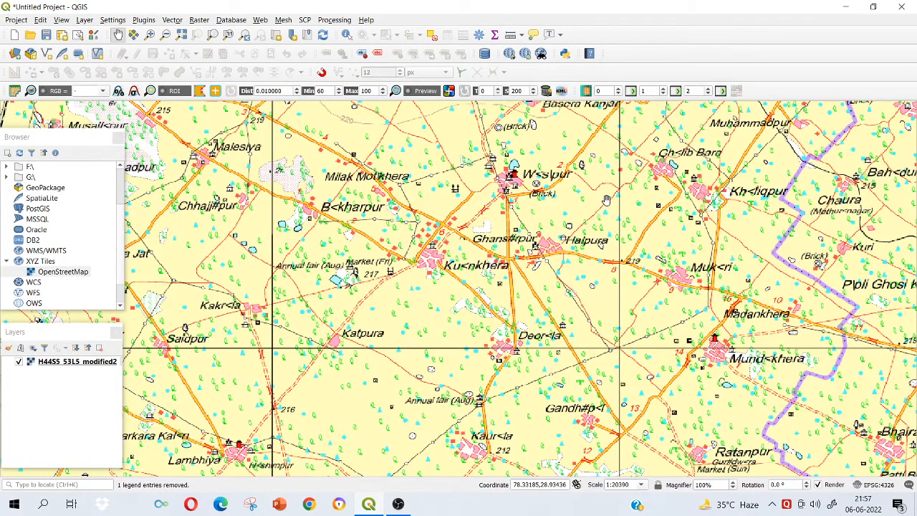
Examine the toposheet eastward to Amroha, covering its settlements, water bodies, railway and the roads south to Joya.
drag(606, 203, 490, 239)
drag(586, 208, 450, 228)
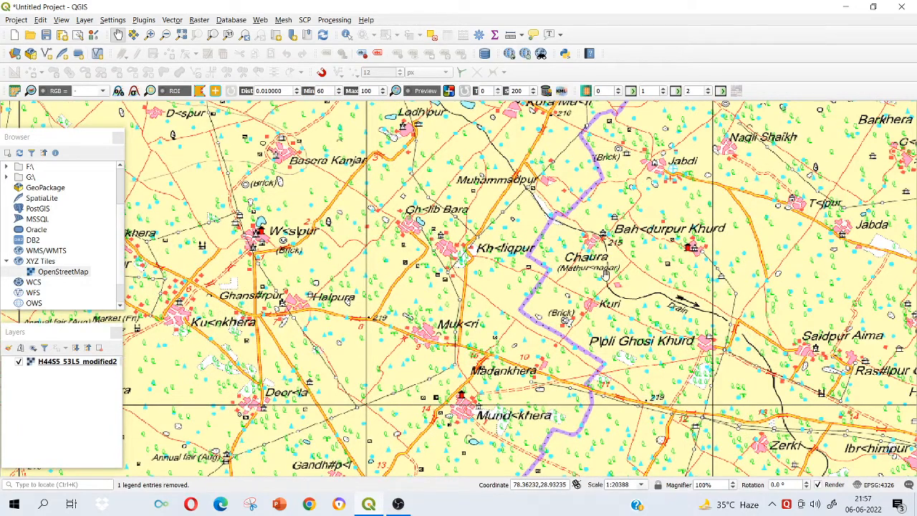
drag(659, 287, 374, 228)
drag(660, 181, 362, 171)
scroll(362, 172, down, 1)
drag(641, 287, 384, 151)
scroll(483, 203, up, 1)
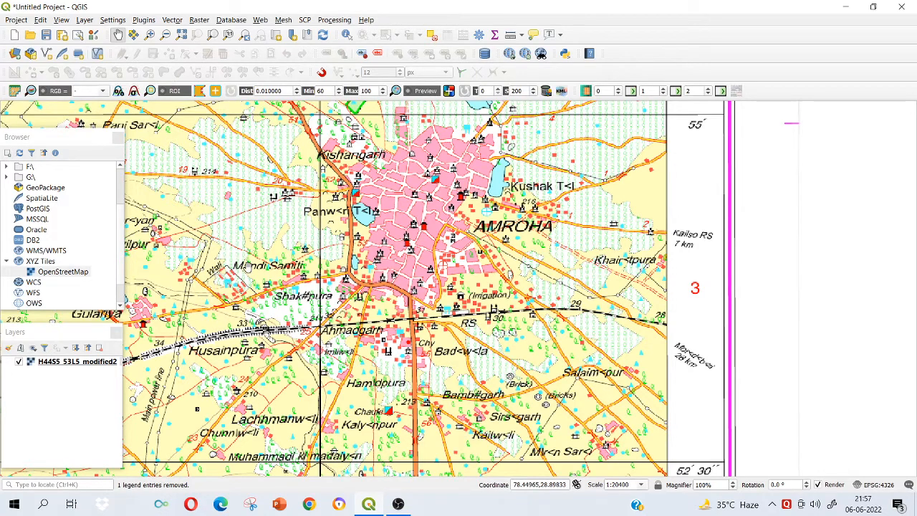
drag(248, 268, 320, 239)
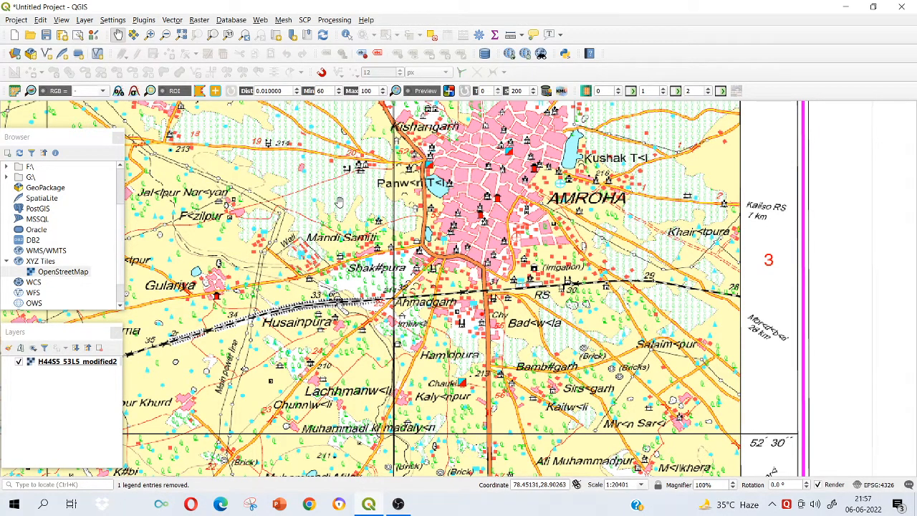
drag(462, 185, 335, 214)
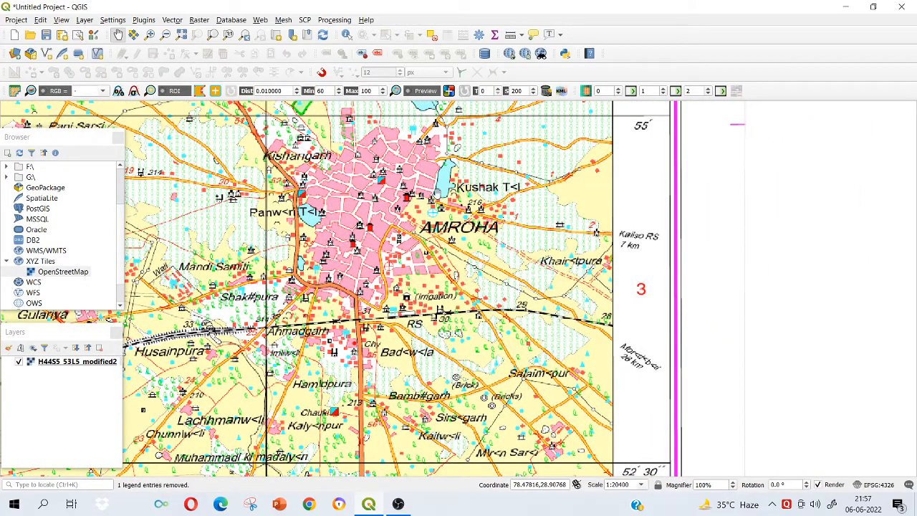
scroll(450, 190, up, 2)
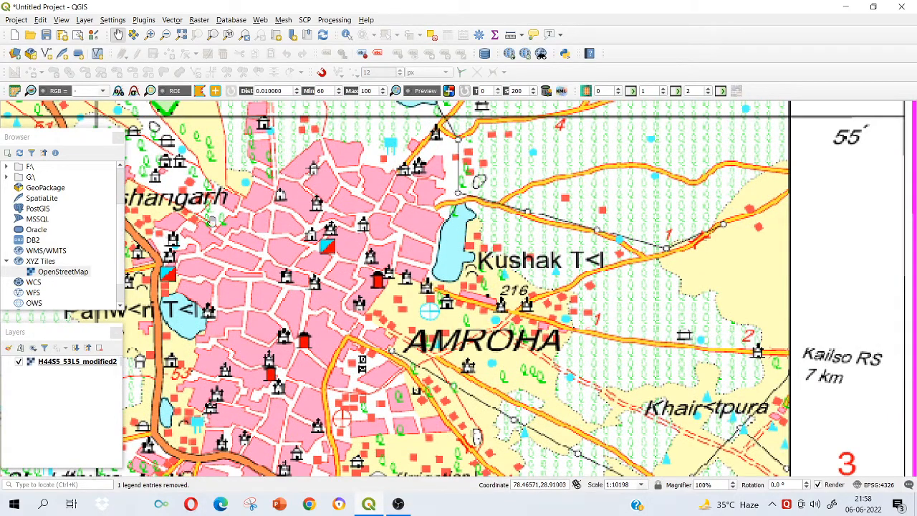
scroll(212, 222, down, 2)
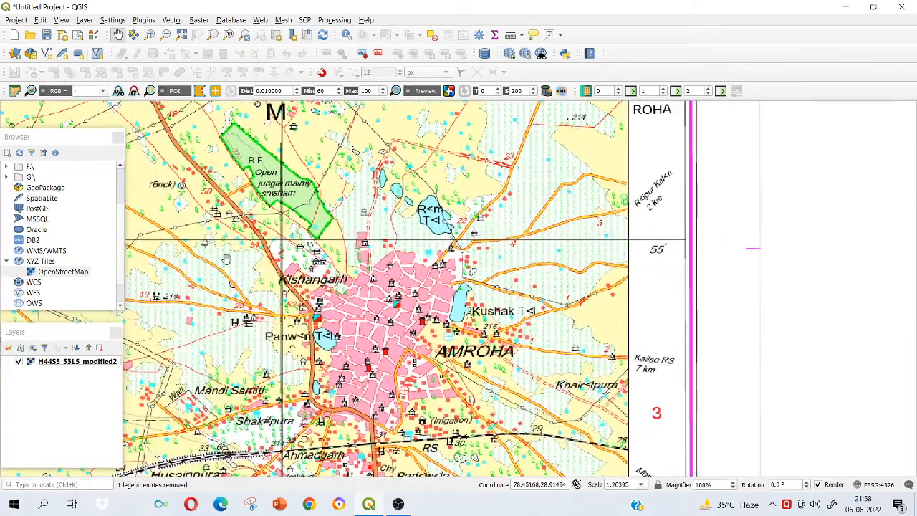
drag(214, 336, 336, 181)
drag(336, 347, 344, 129)
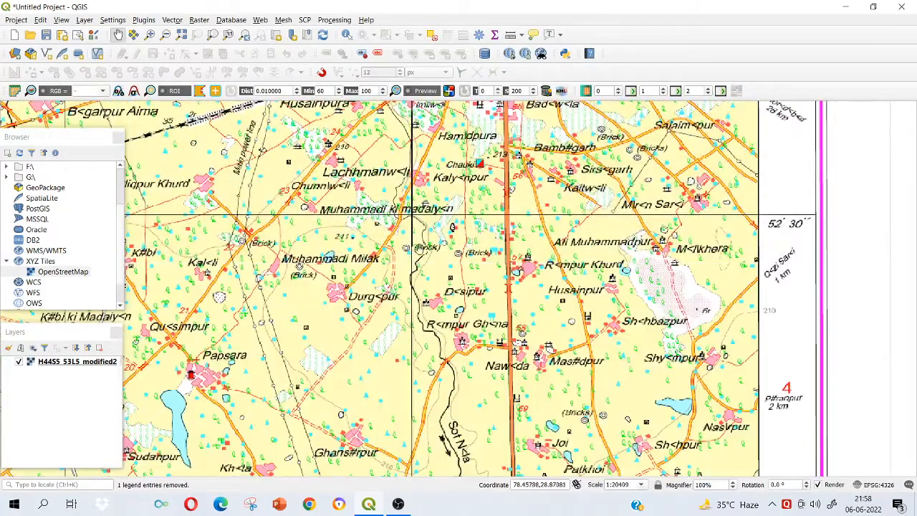
drag(240, 393, 279, 254)
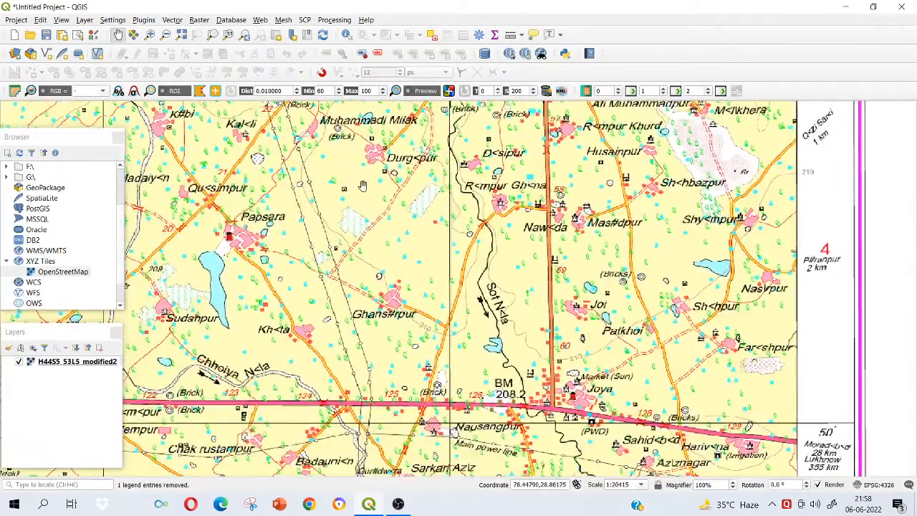
drag(362, 187, 243, 366)
drag(220, 170, 306, 336)
drag(276, 254, 288, 308)
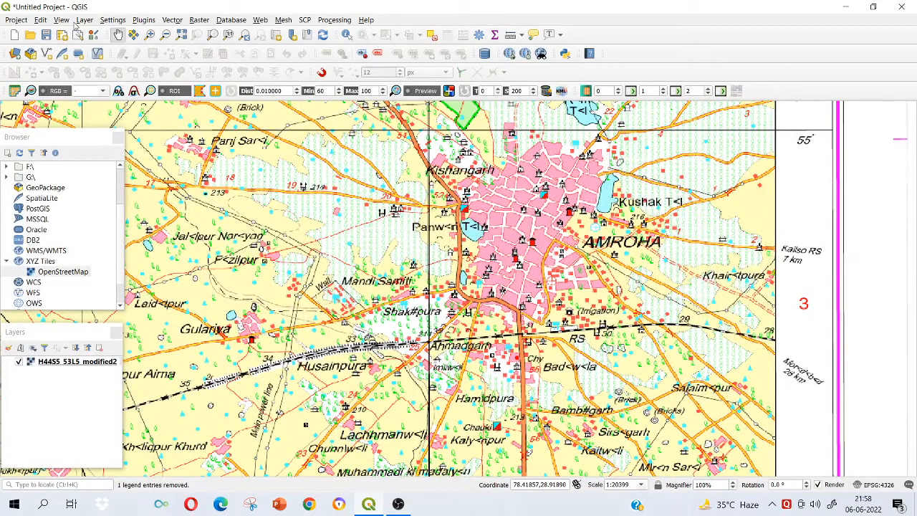
click(86, 20)
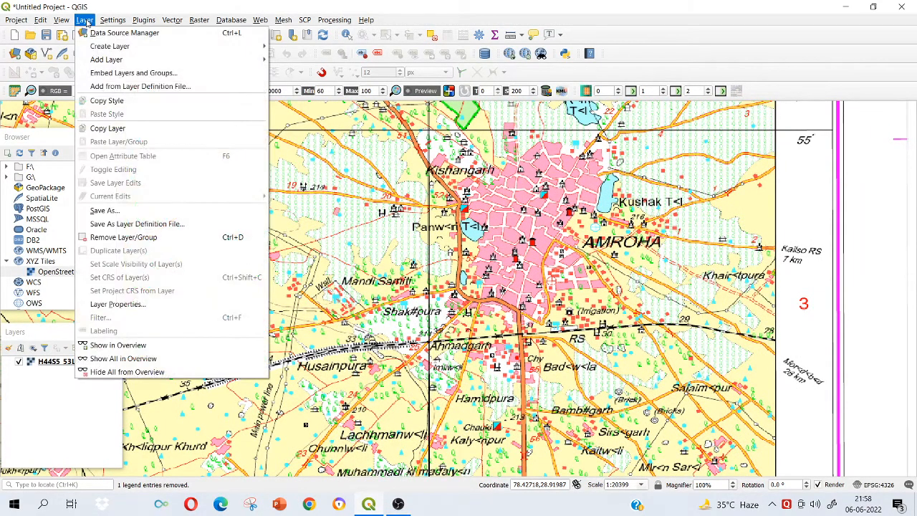
mouse_move(98, 52)
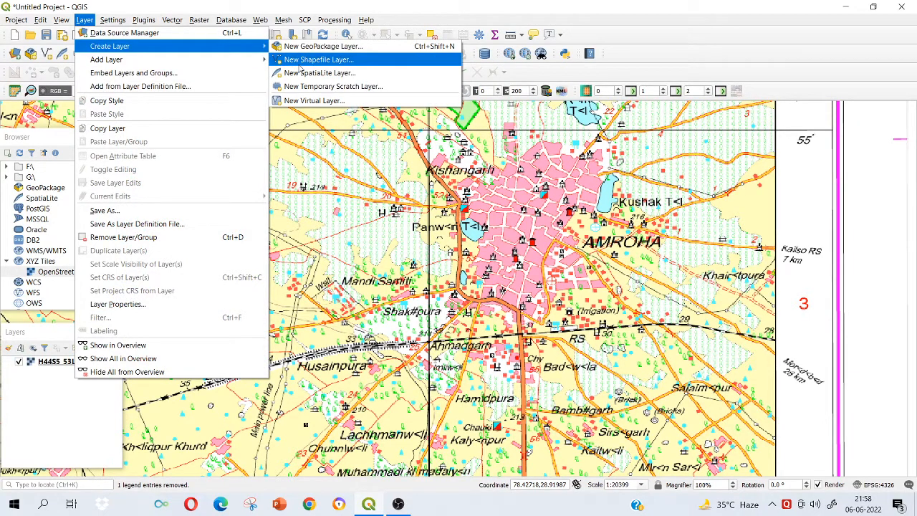
click(341, 178)
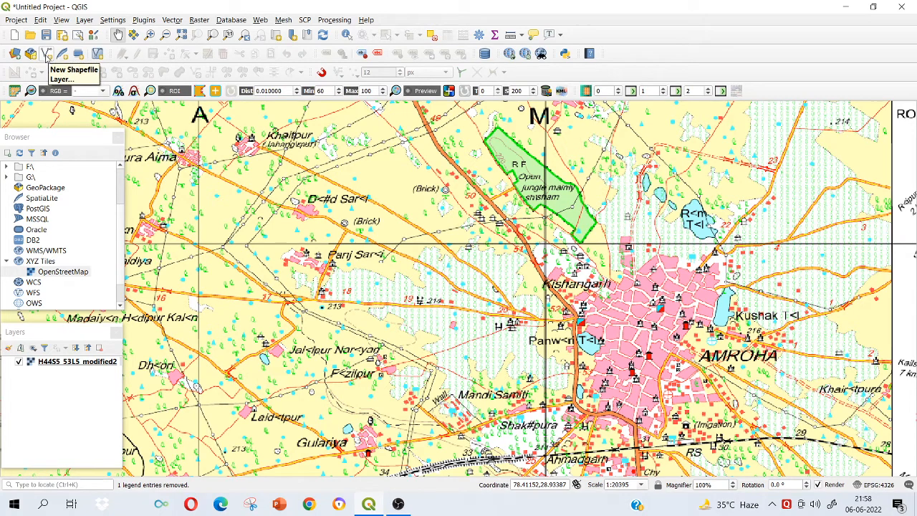
Start a new shapefile layer with the file name "point" and the geometry type Point.
click(83, 20)
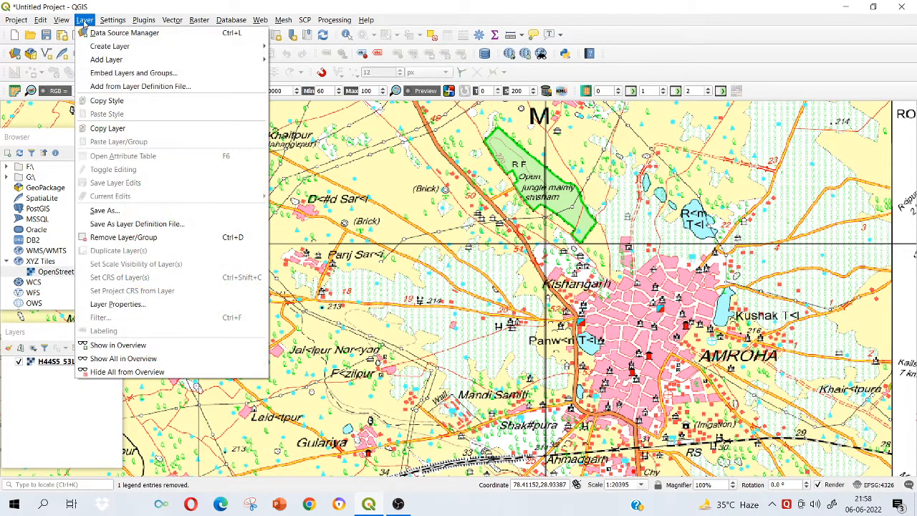
mouse_move(109, 48)
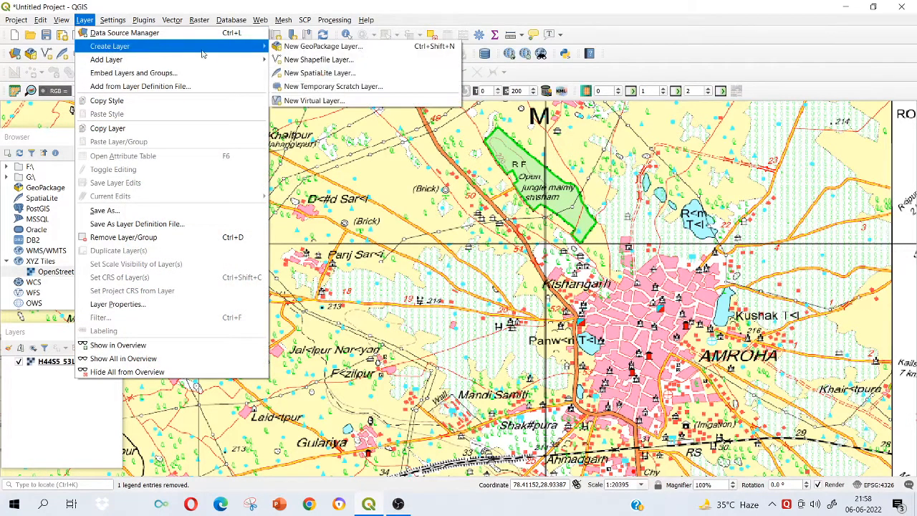
click(298, 60)
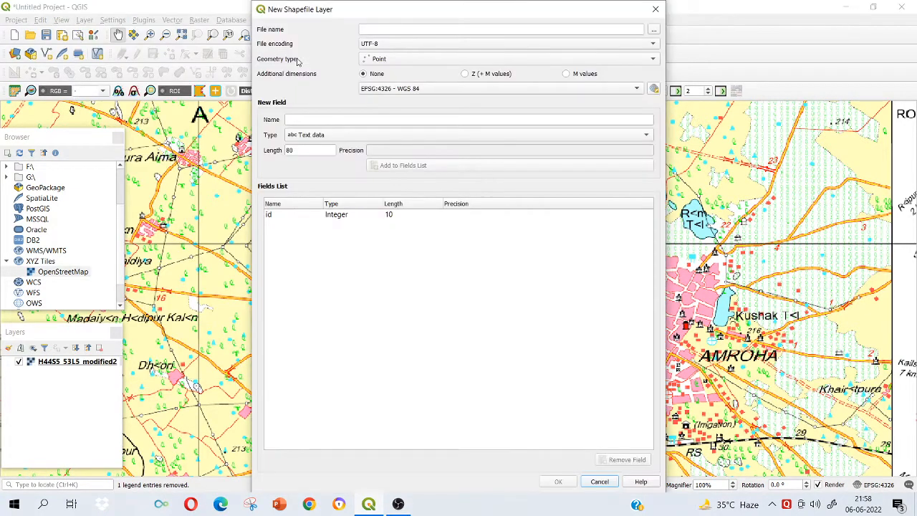
click(395, 30)
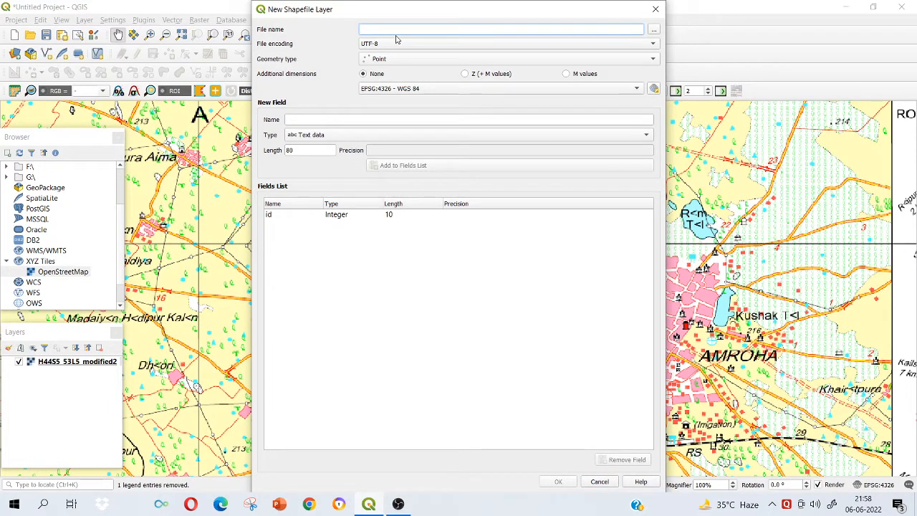
text(point)
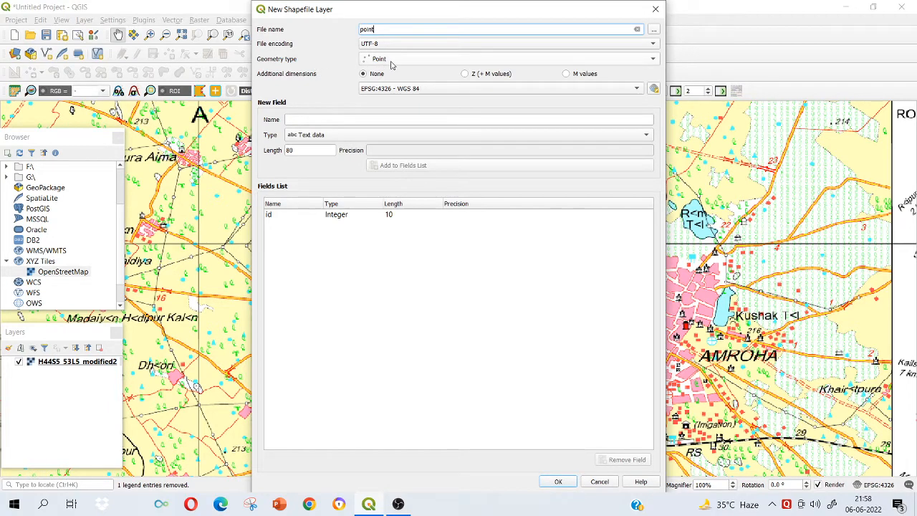
click(390, 61)
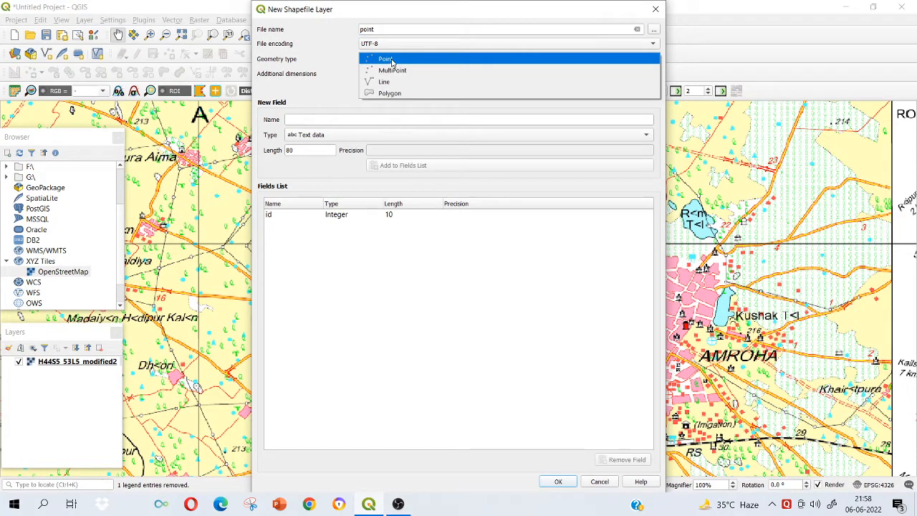
click(392, 60)
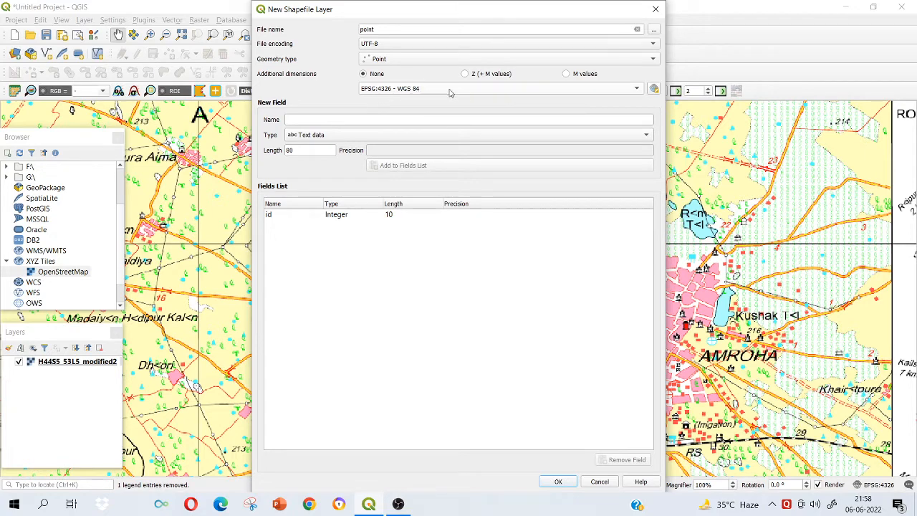
Choose EPSG:4326 - WGS 84 as the new shapefile's coordinate reference system.
click(632, 90)
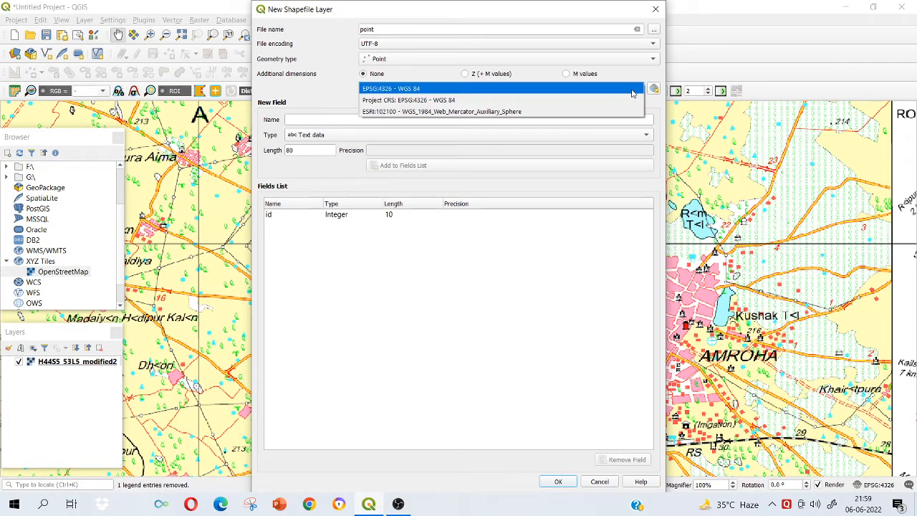
click(634, 90)
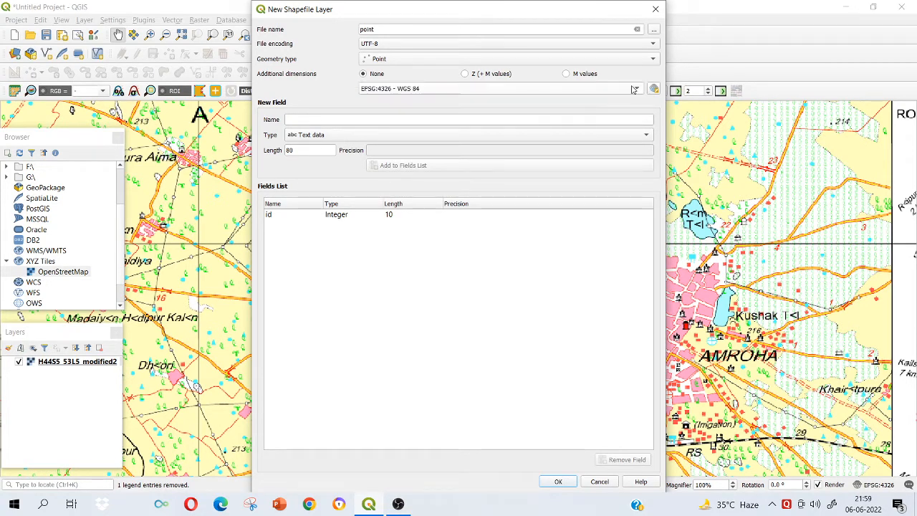
click(634, 90)
click(633, 89)
Add a new text field named "points" with a length of 80 to the shapefile's fields list.
click(388, 124)
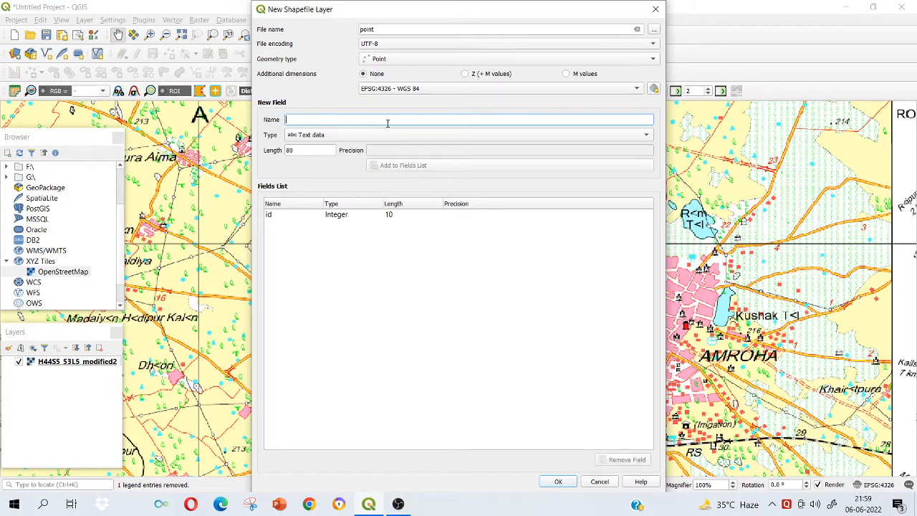
text(points)
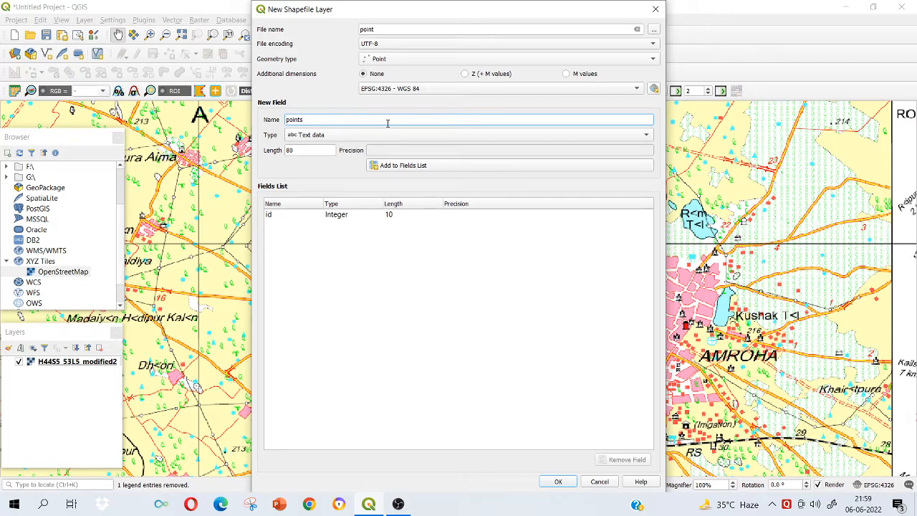
click(393, 138)
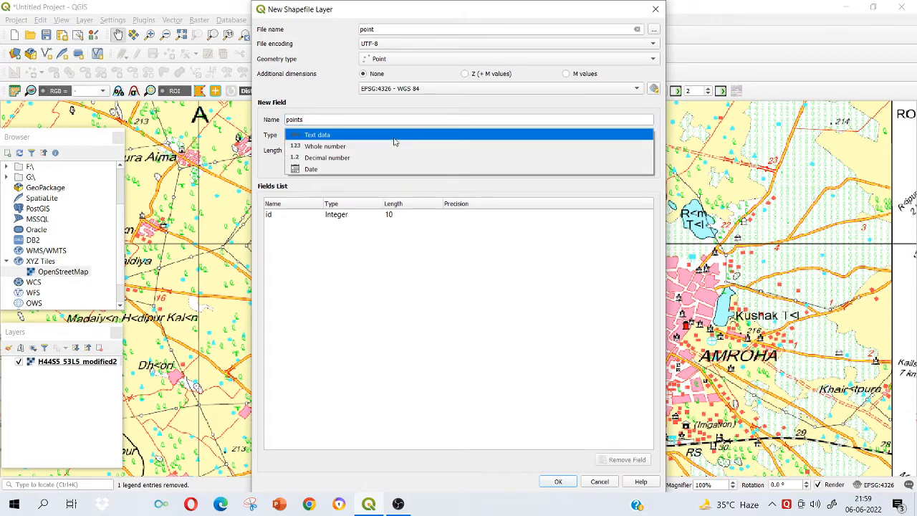
click(394, 140)
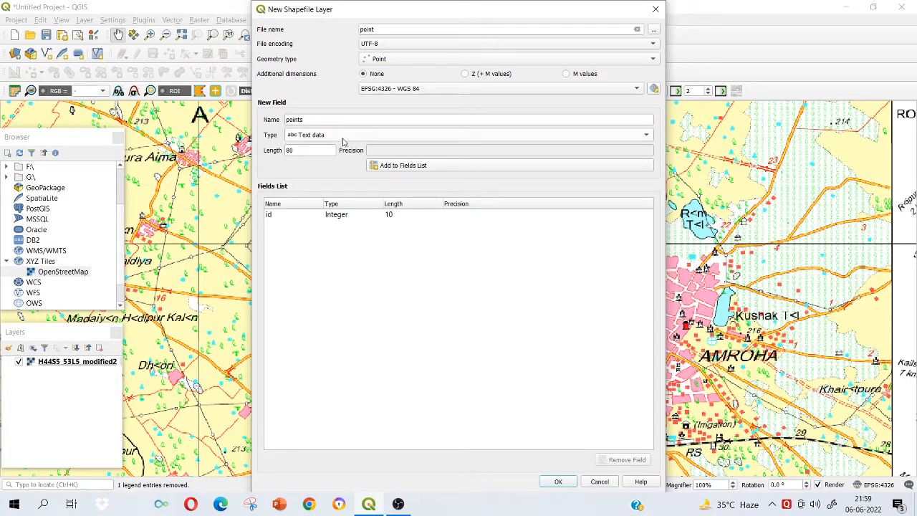
click(402, 167)
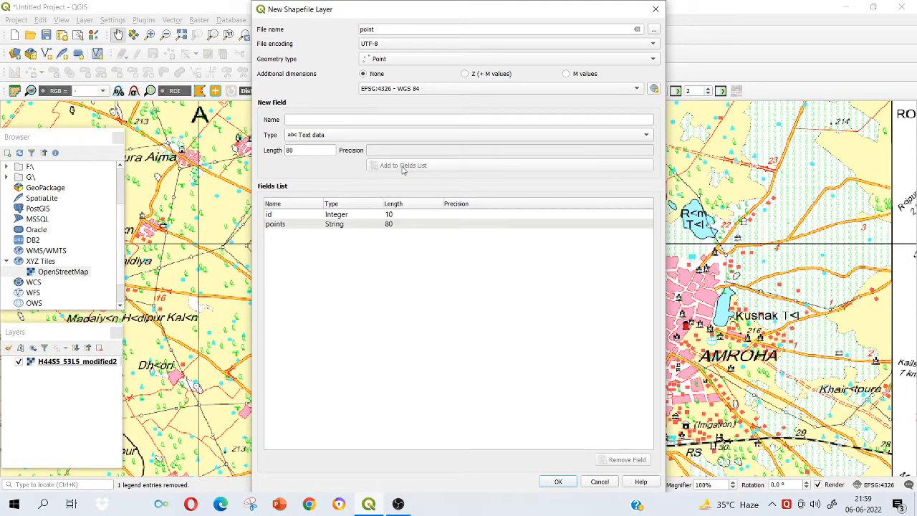
Remove the default id field from the fields list and create the shapefile layer.
click(380, 216)
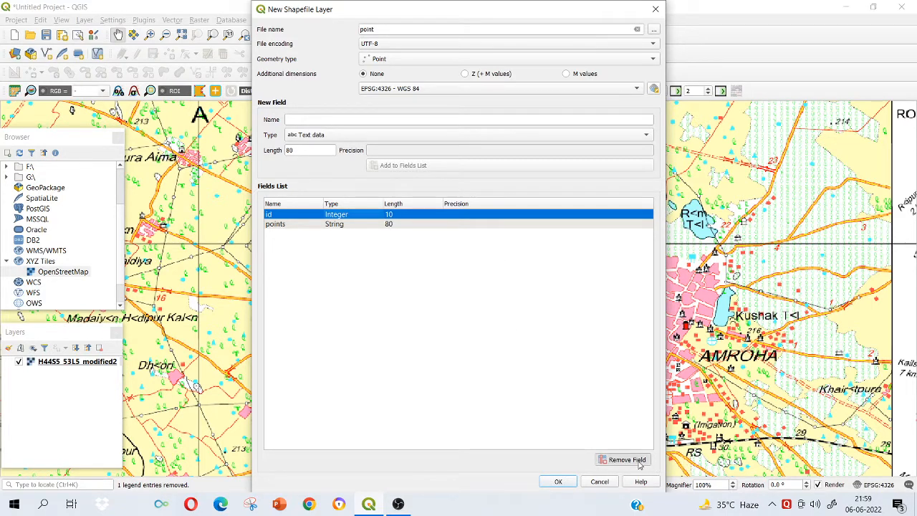
click(625, 460)
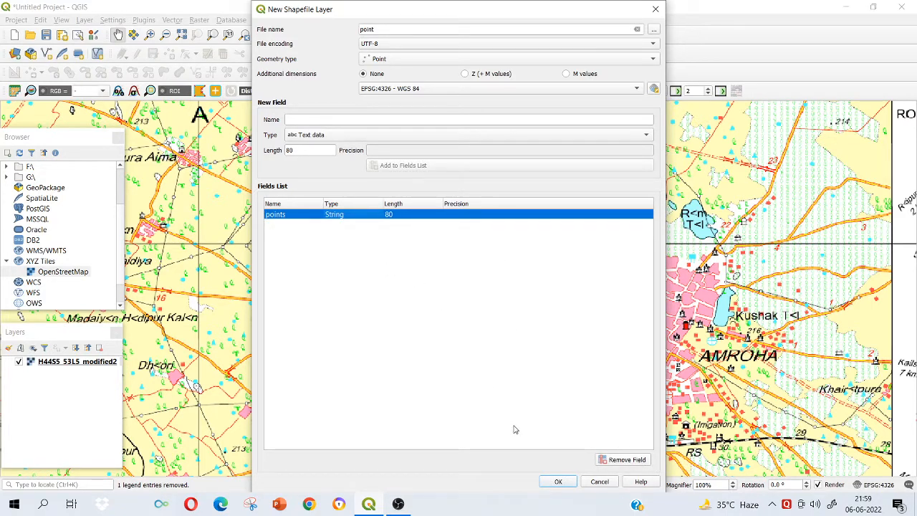
click(555, 482)
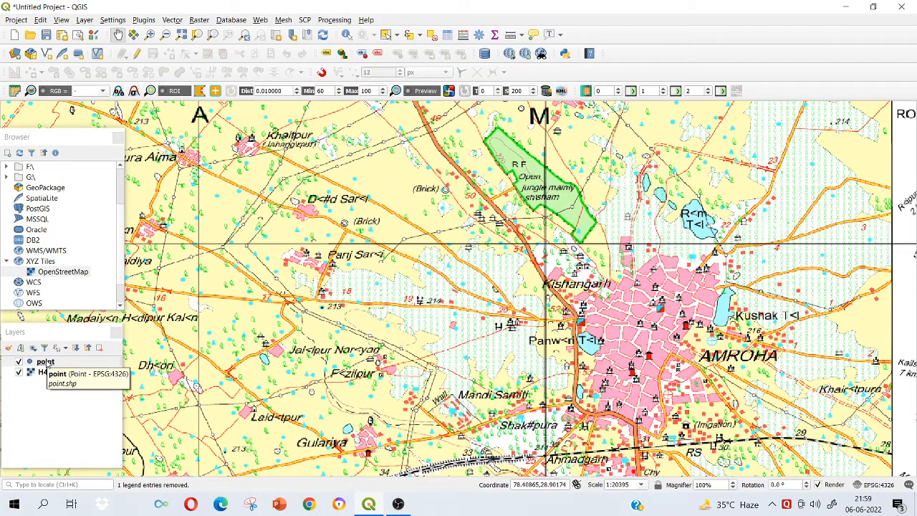
Select the point layer and inspect its contents by temporarily hiding the H44S5_53L5_modified2 toposheet.
click(46, 362)
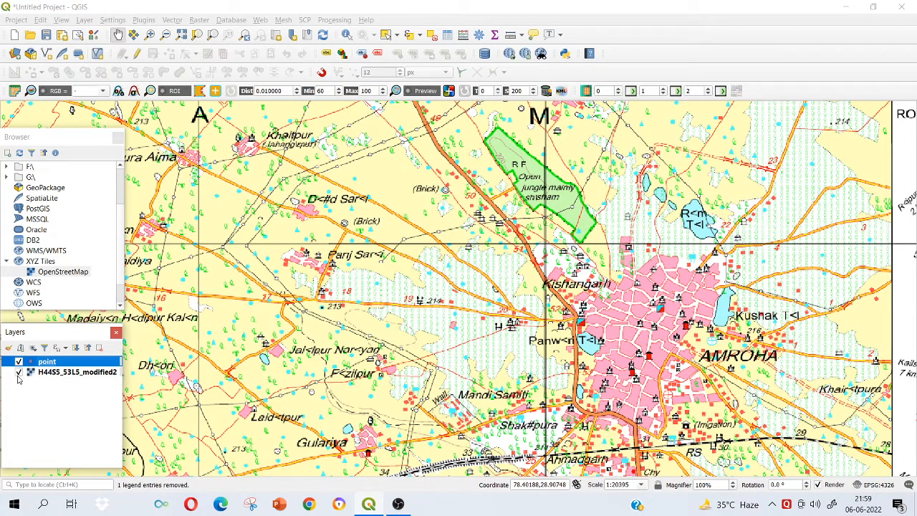
click(18, 373)
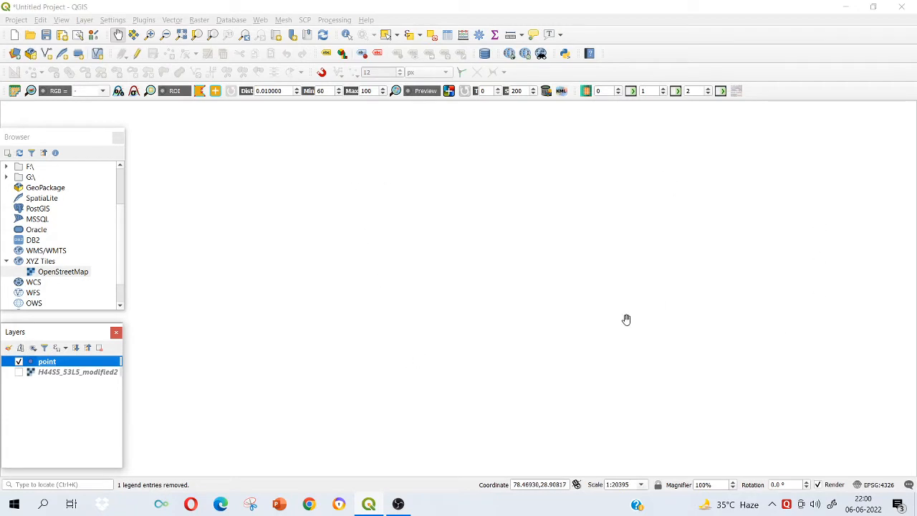
click(19, 372)
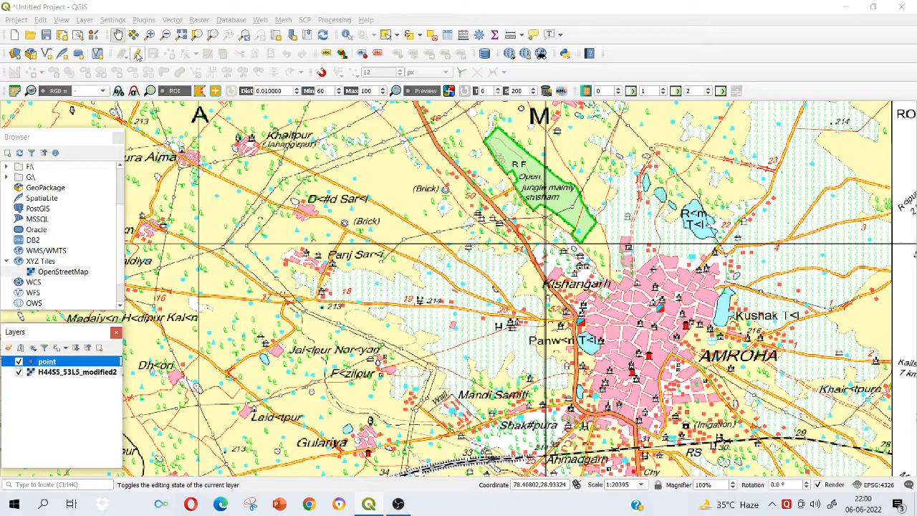
Check which toolbars are enabled and turn on editing for the point layer.
right_click(778, 39)
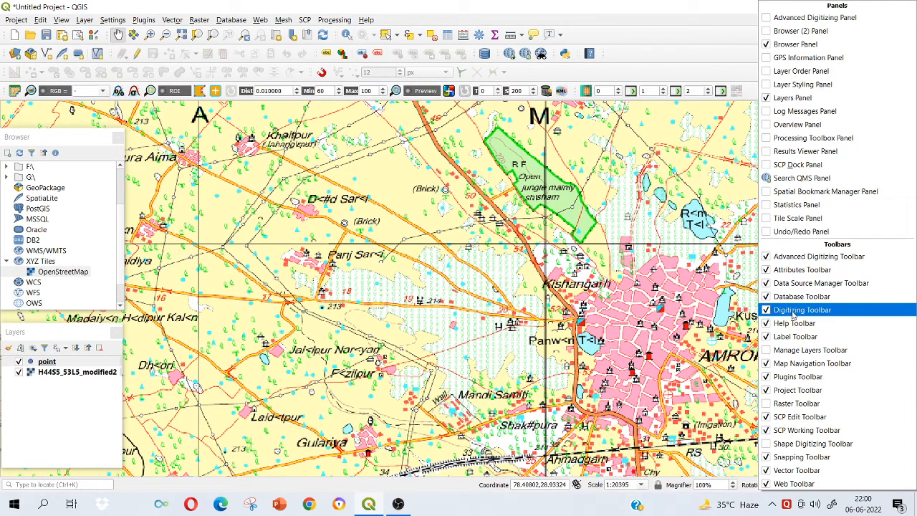
right_click(710, 42)
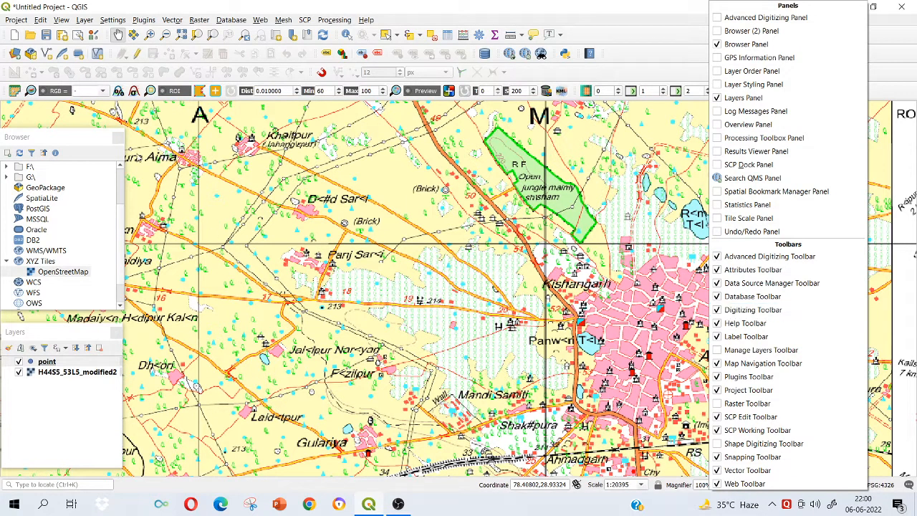
click(135, 56)
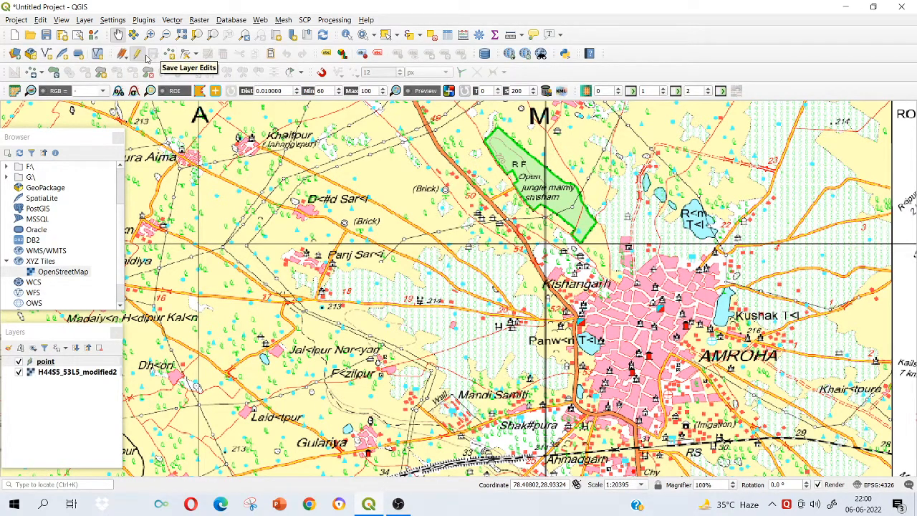
click(137, 57)
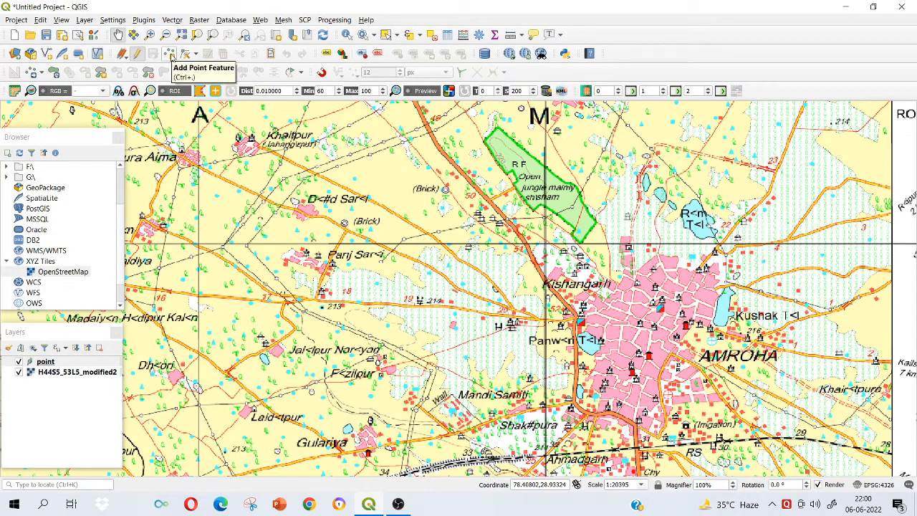
Add a point feature on the eastern side of Amroha town and fill in its points attribute.
click(170, 54)
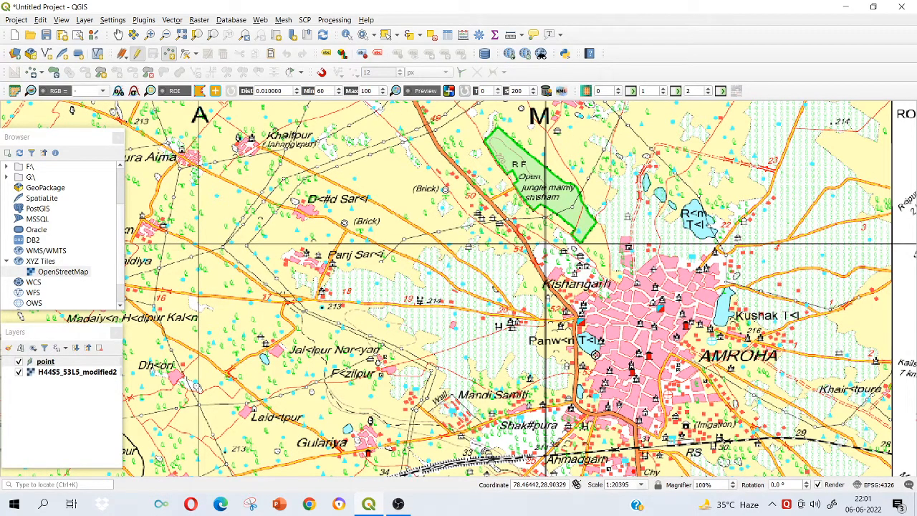
scroll(595, 354, up, 1)
scroll(708, 307, up, 1)
scroll(709, 308, down, 1)
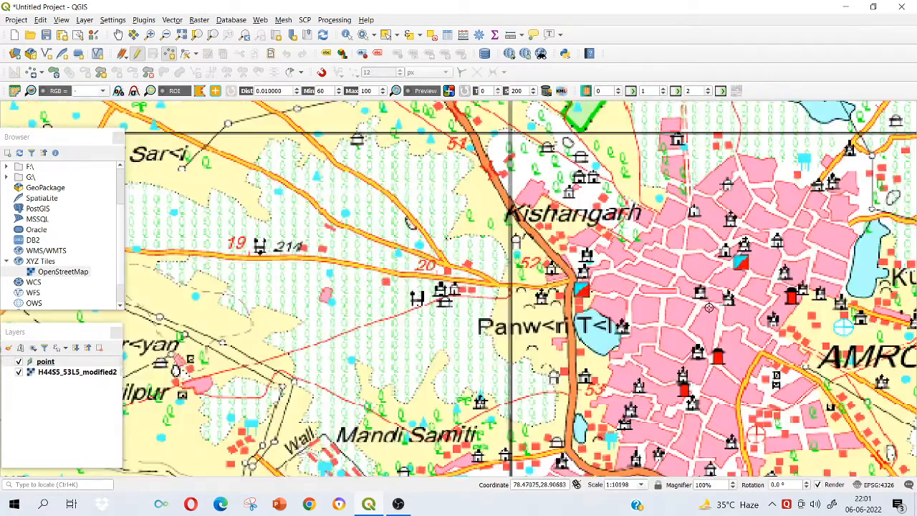
scroll(709, 307, down, 1)
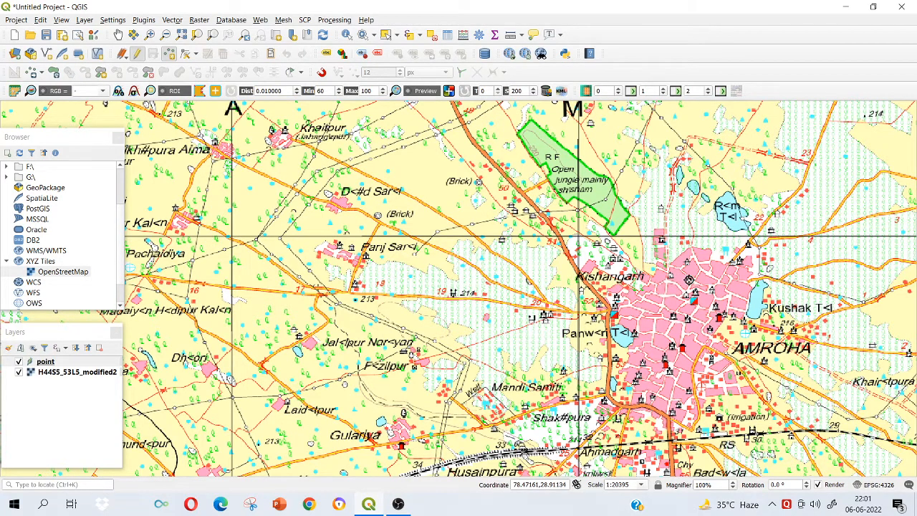
click(730, 318)
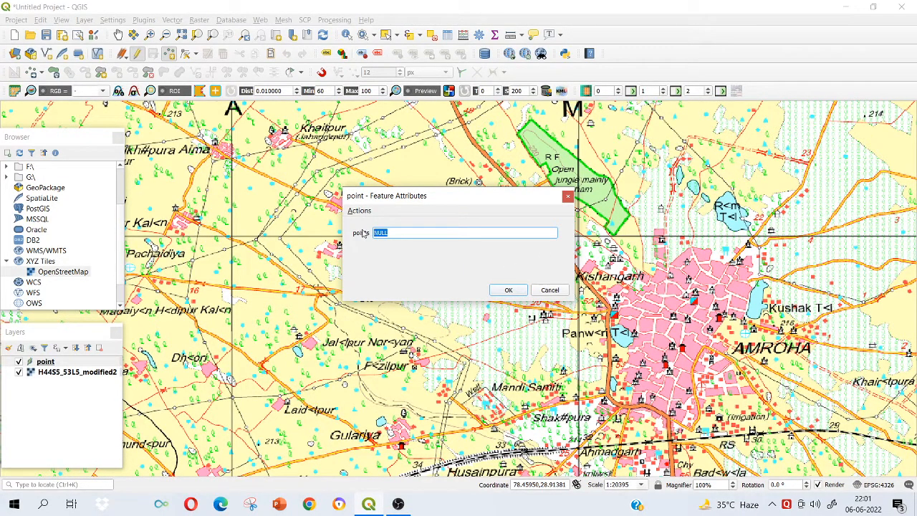
key(BackSpace)
text(SELIGIOUS)
click(509, 290)
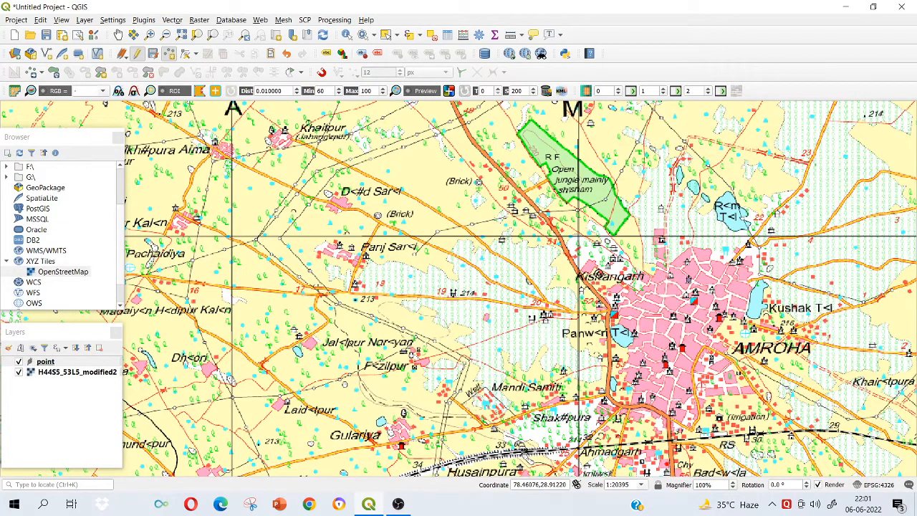
Add a point feature at Kishangarh, replacing the NULL in its points attribute.
click(599, 273)
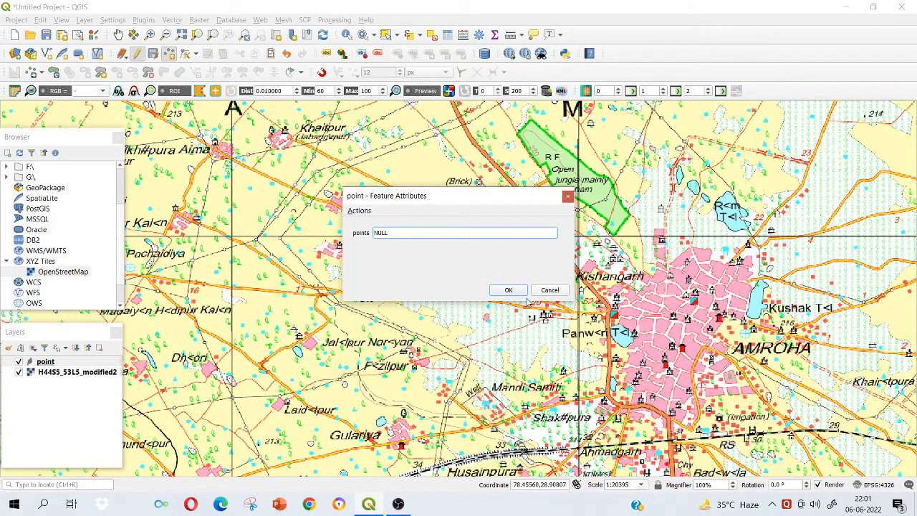
key(BackSpace)
key(BackSpace)
key(BackSpace)
key(BackSpace)
click(516, 291)
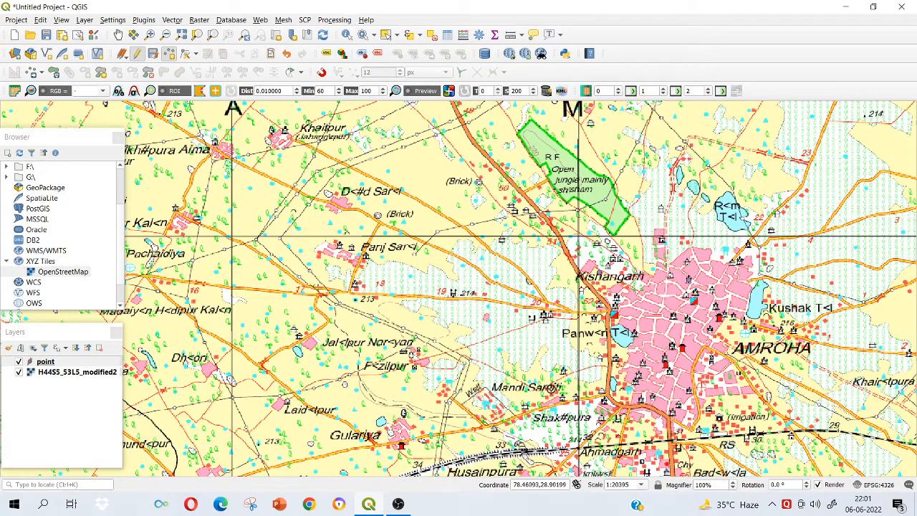
Add point features at Mandi Samiti and Gulariya, filling in their points attributes, with GULARIYA for the second.
click(529, 387)
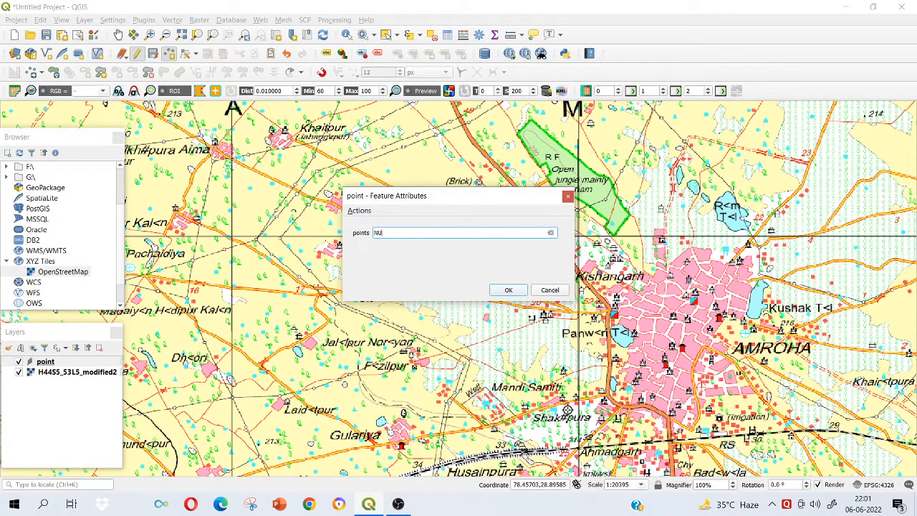
text(MANDI)
click(507, 291)
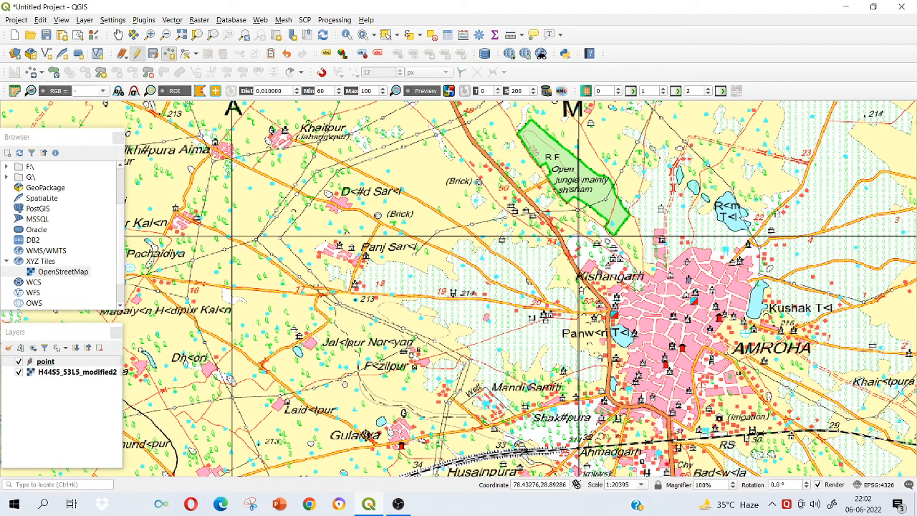
click(405, 435)
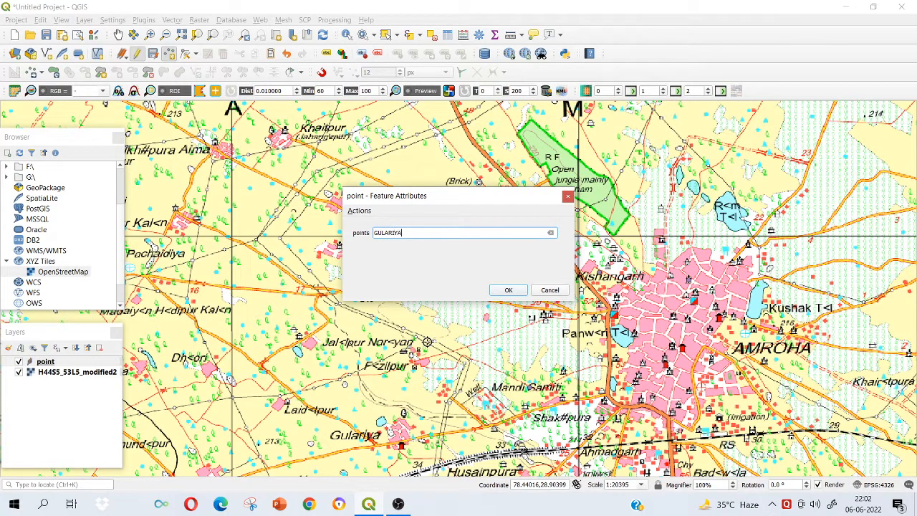
click(508, 291)
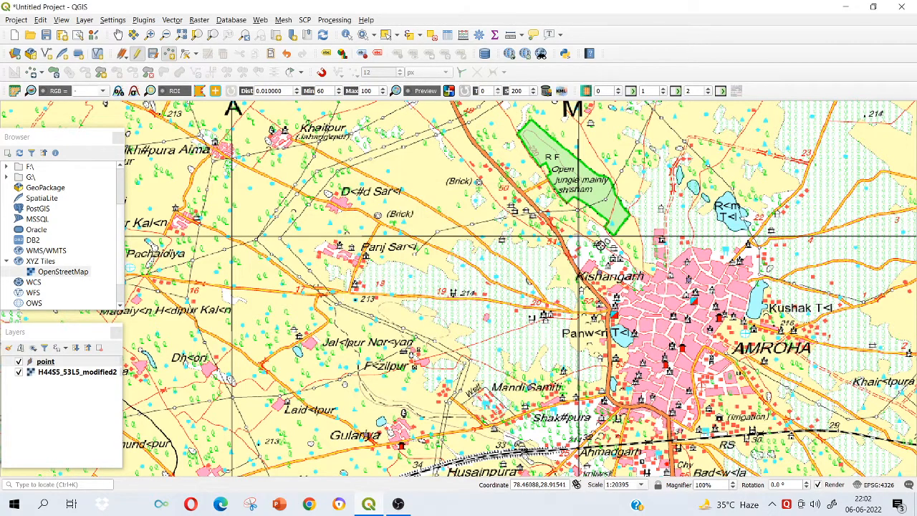
Add a point feature at Papsara village, north of the elongated lake, and enter the village name as its points attribute.
scroll(418, 273, down, 1)
drag(315, 324, 369, 251)
drag(590, 328, 490, 261)
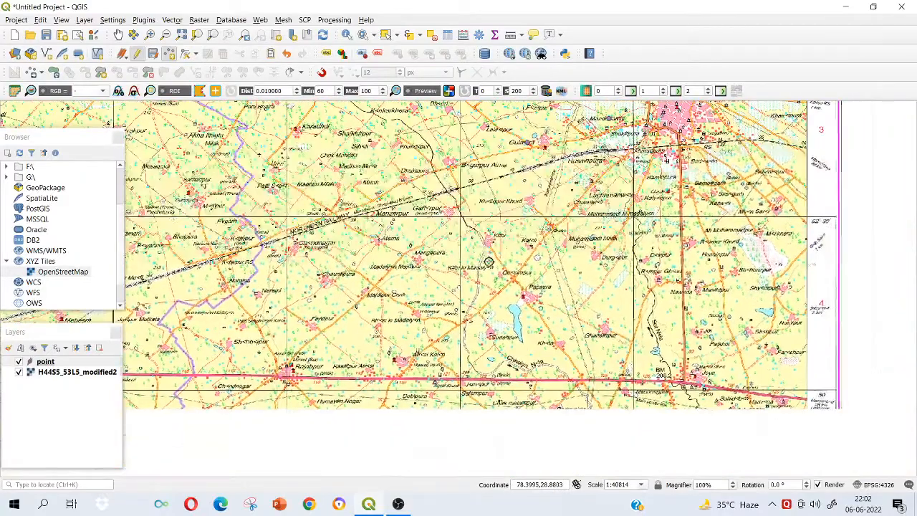
scroll(518, 300, up, 1)
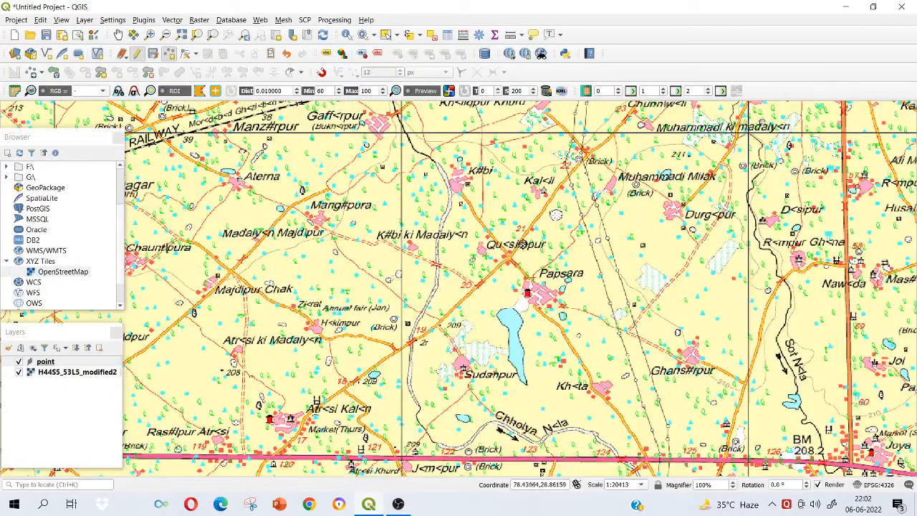
scroll(486, 205, up, 1)
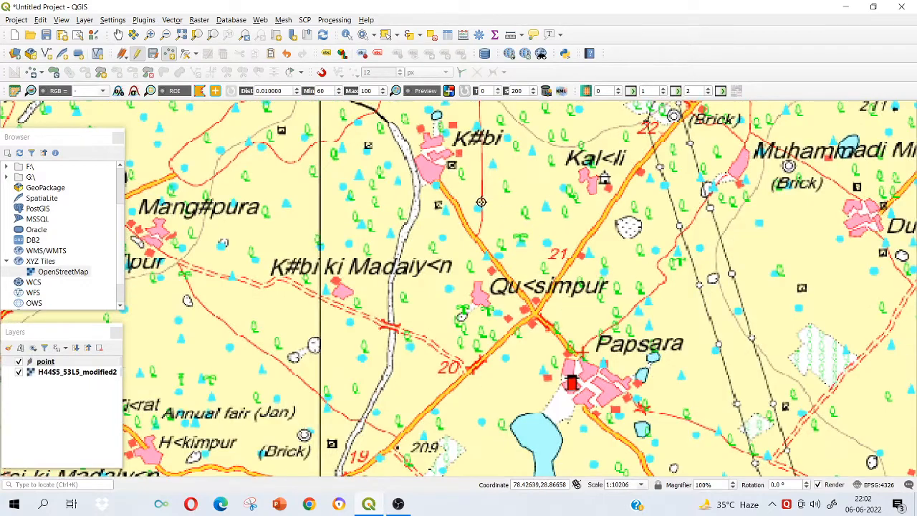
scroll(524, 234, down, 1)
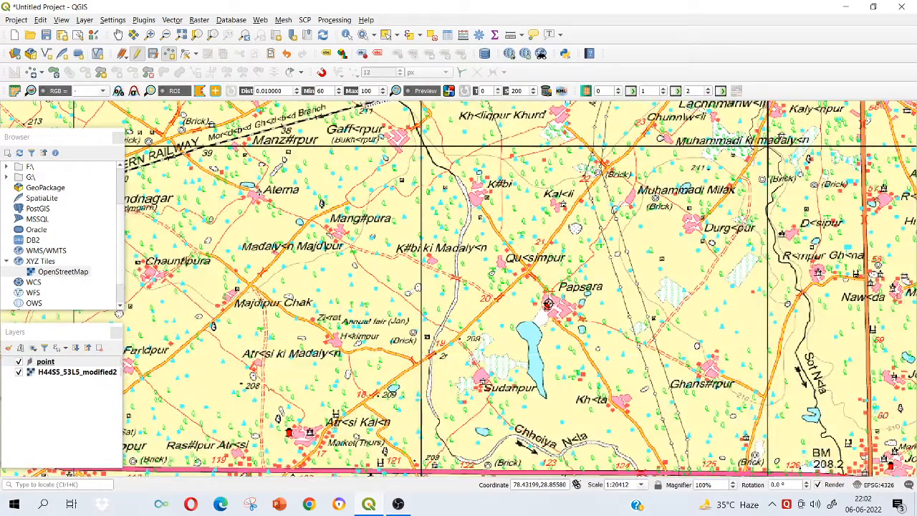
click(548, 302)
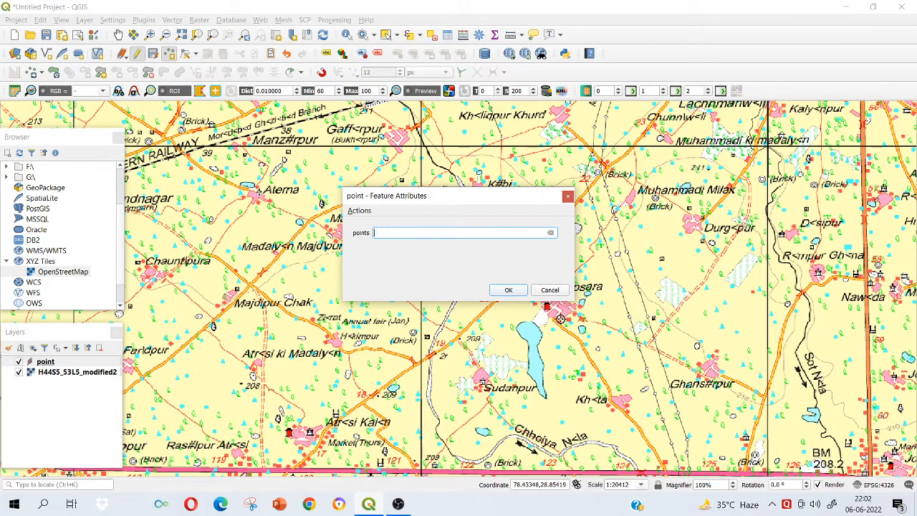
text(PAPSARA)
click(505, 290)
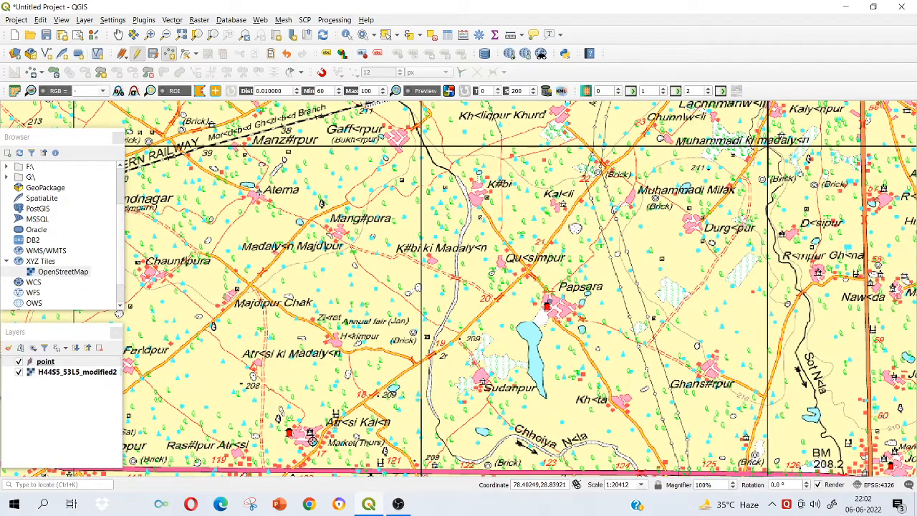
Add a point feature near Ramnagar with RAMNAGAR as its points attribute, and save the point layer's edits.
drag(367, 364, 373, 310)
drag(367, 429, 371, 354)
scroll(370, 354, down, 1)
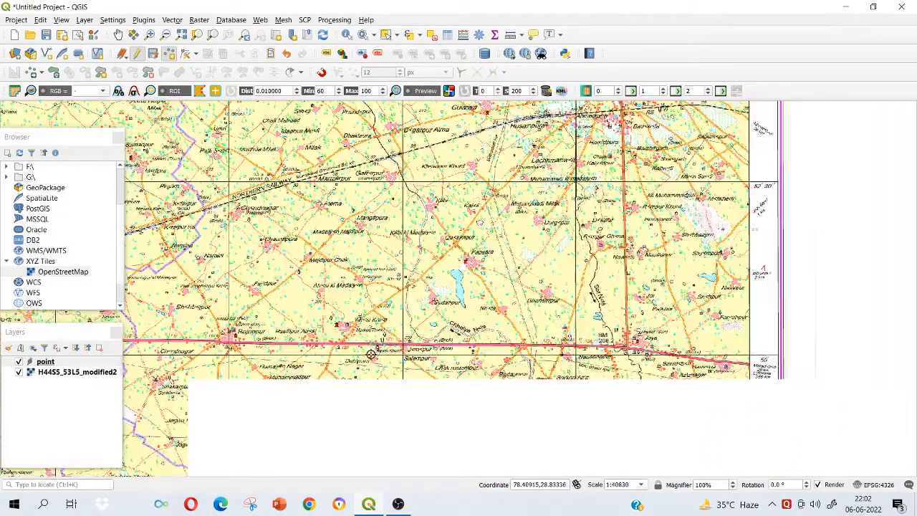
drag(434, 394, 444, 343)
scroll(445, 342, up, 1)
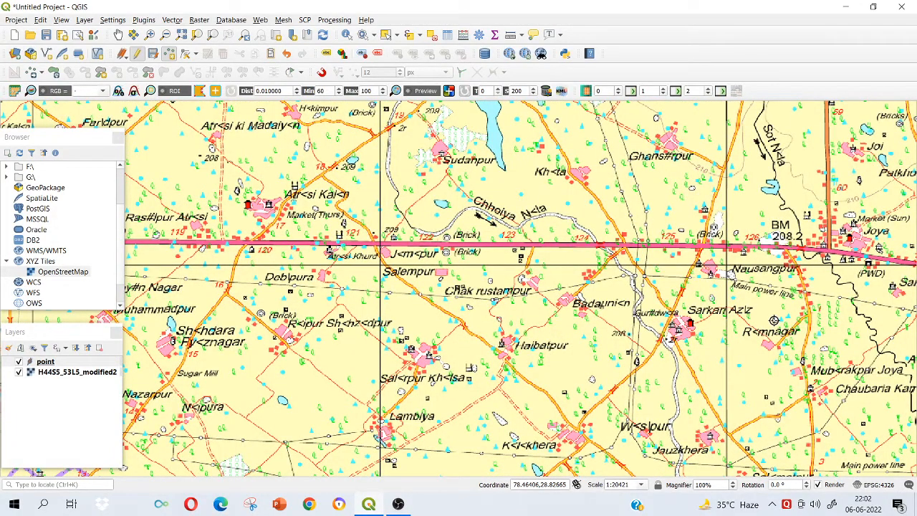
click(774, 321)
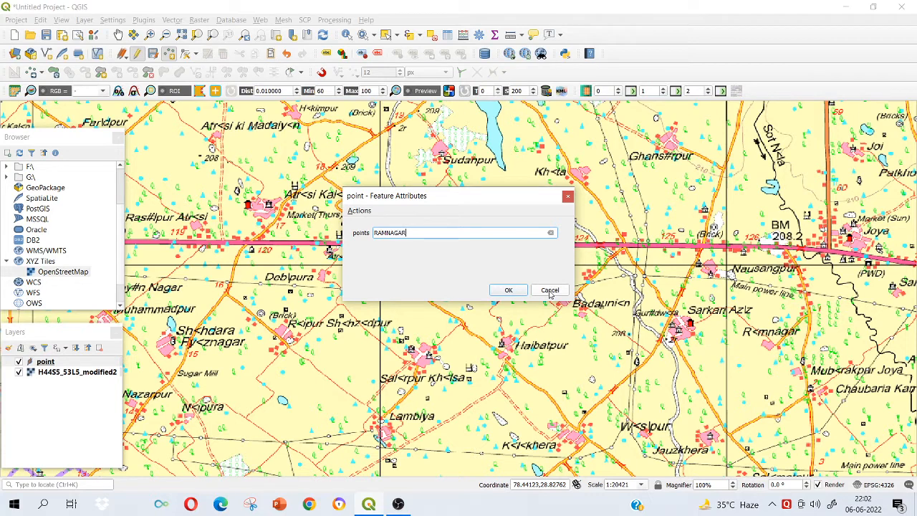
click(509, 290)
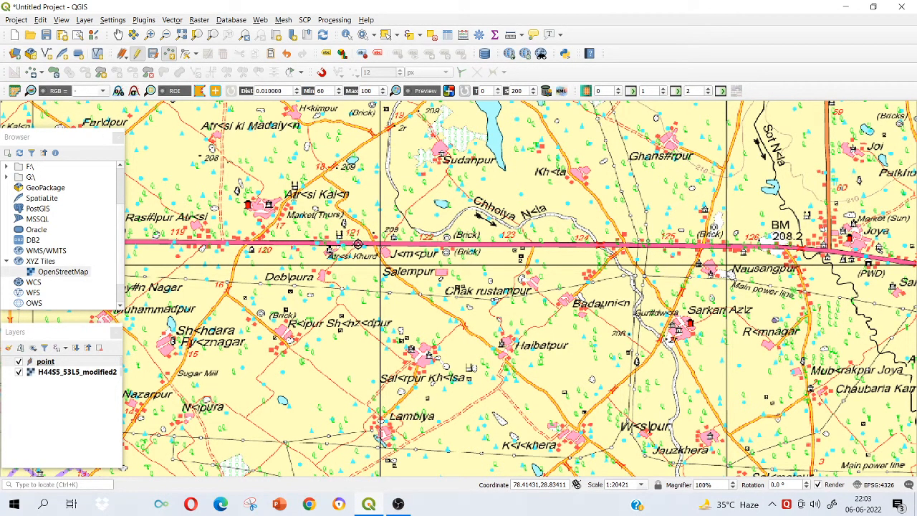
click(154, 55)
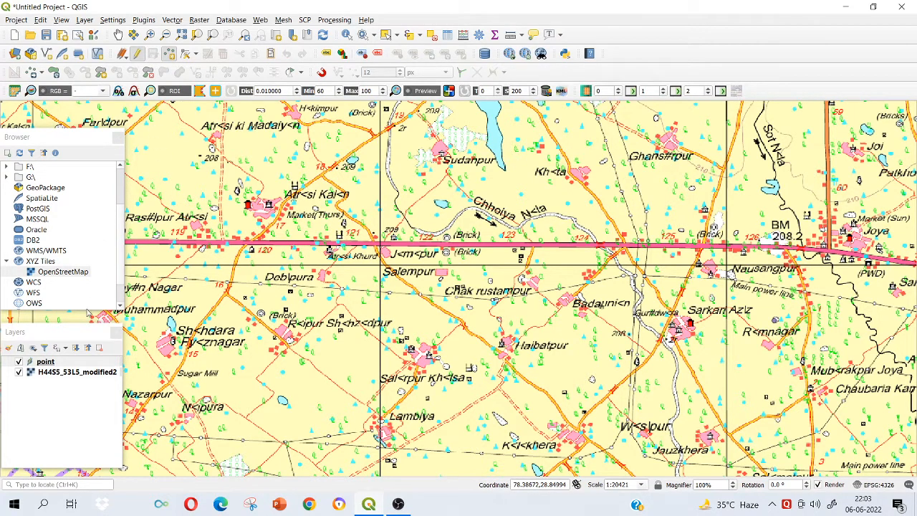
Hide the H44S5_53L5_modified2 toposheet to check the digitized points on their own, and show it again.
click(18, 373)
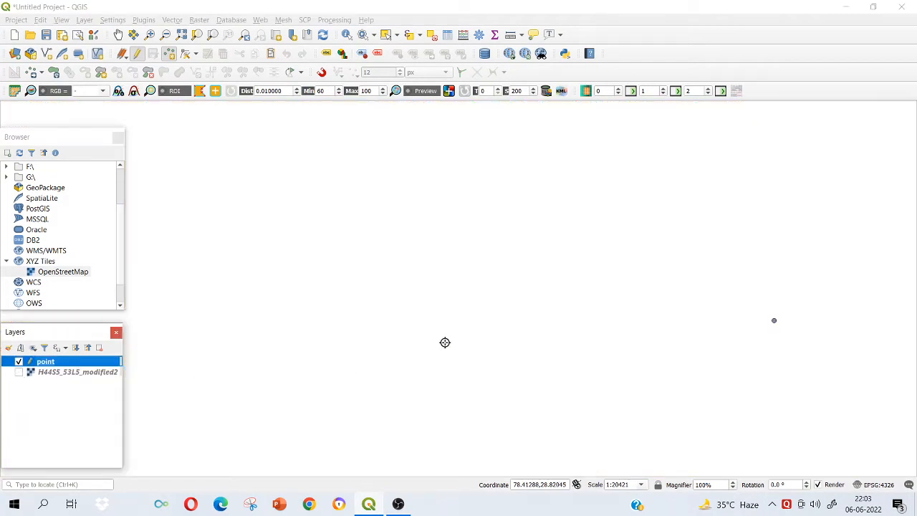
scroll(614, 310, down, 1)
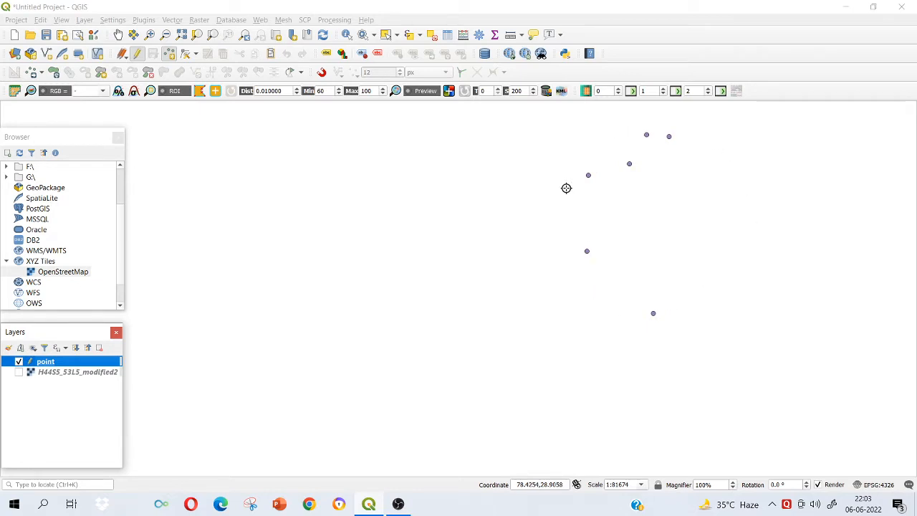
click(19, 373)
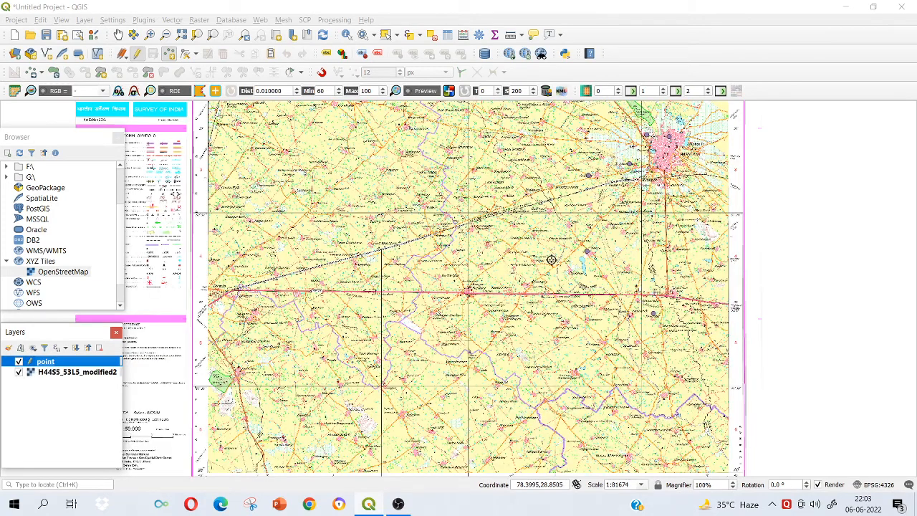
scroll(639, 207, up, 1)
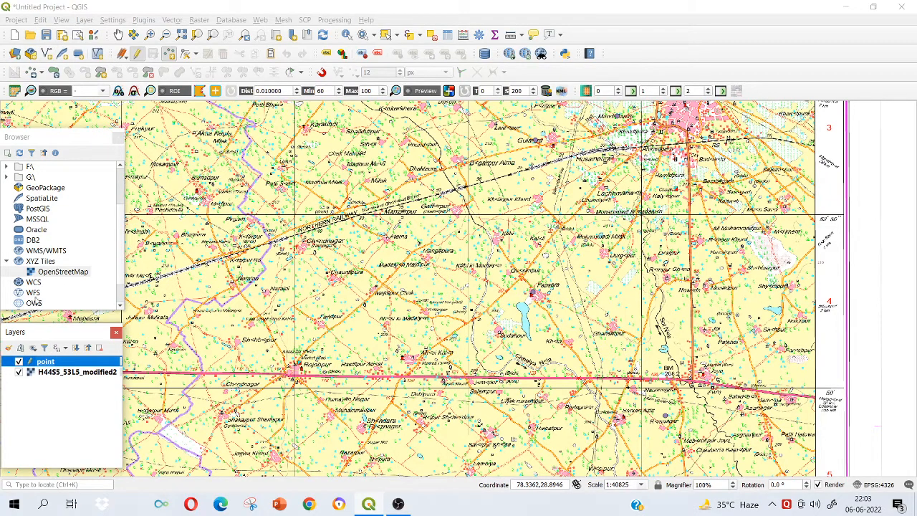
click(52, 401)
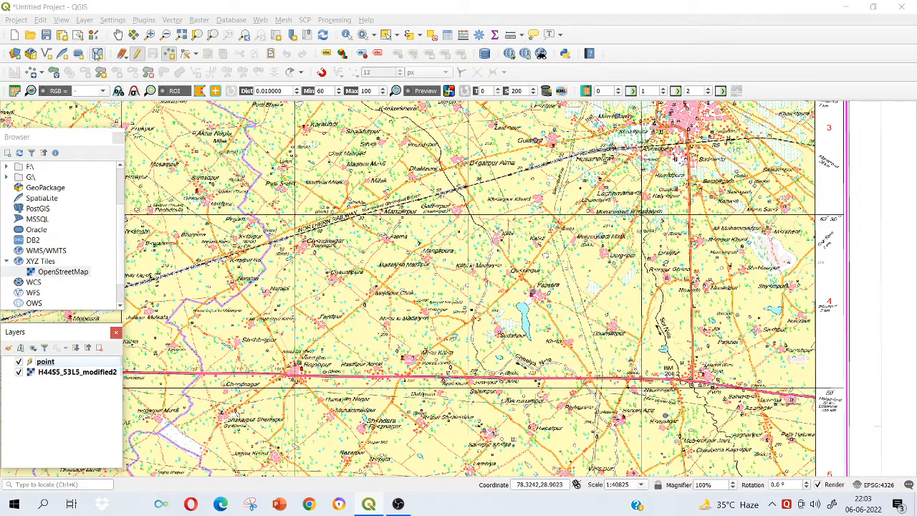
Start a new shapefile layer with the file name LINE and the geometry type Line.
click(84, 20)
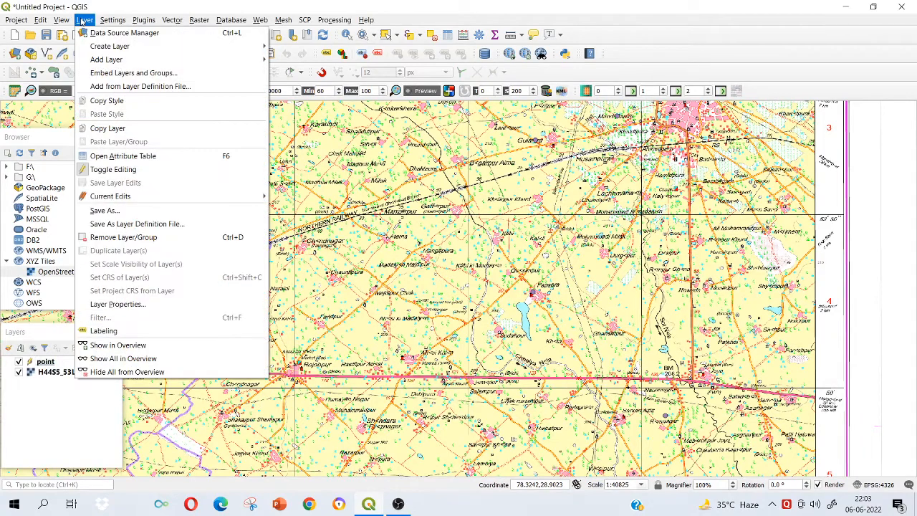
mouse_move(163, 49)
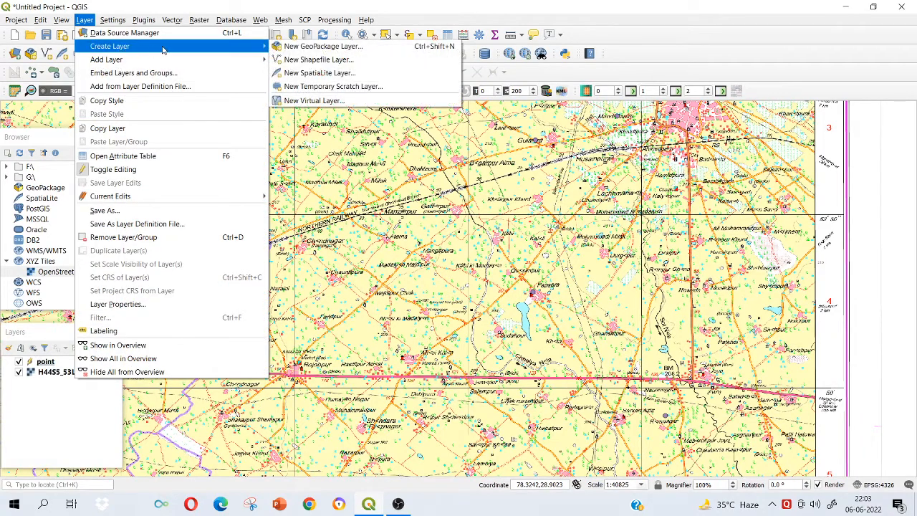
click(298, 60)
click(400, 28)
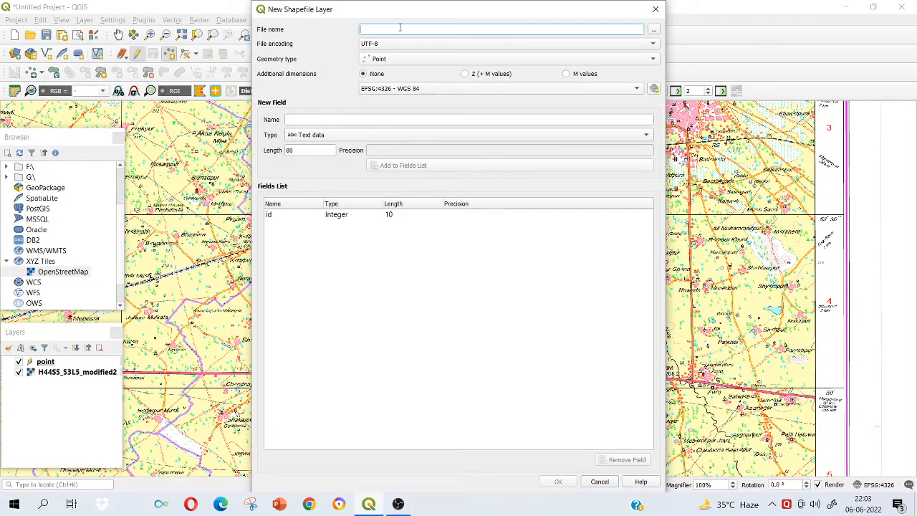
text(L)
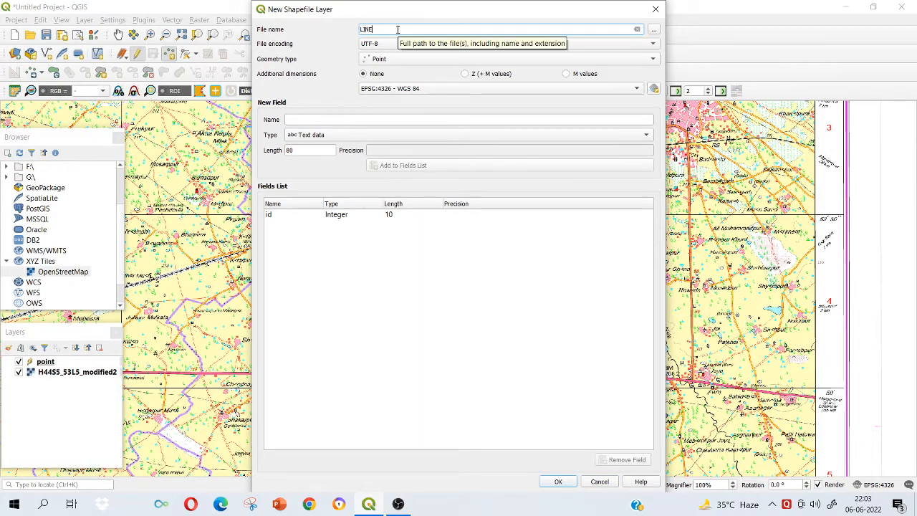
text(INE)
click(406, 61)
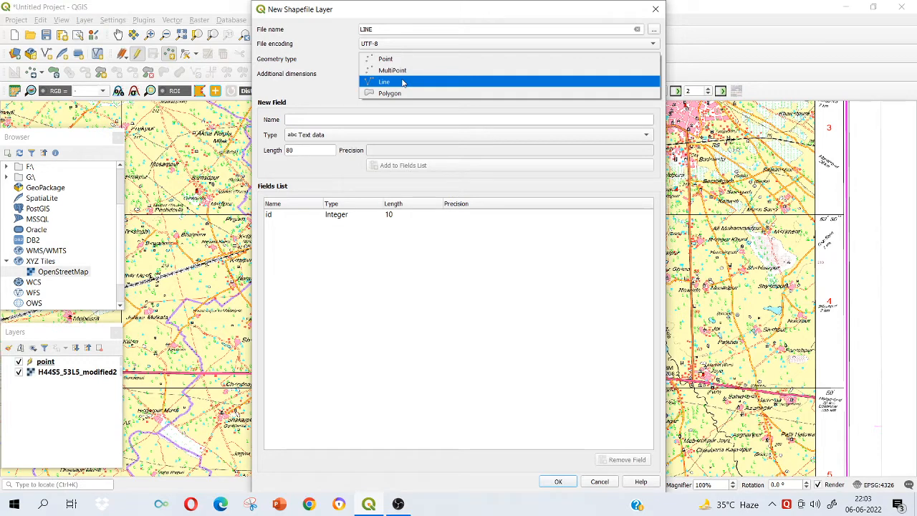
click(402, 82)
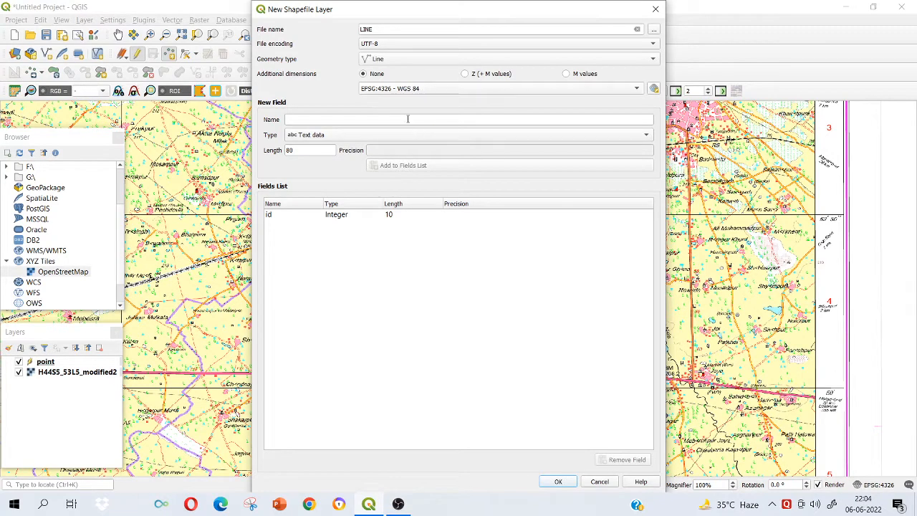
Add a text field LINE to the new shapefile, remove its id field, and create the layer.
click(407, 118)
text(LINE)
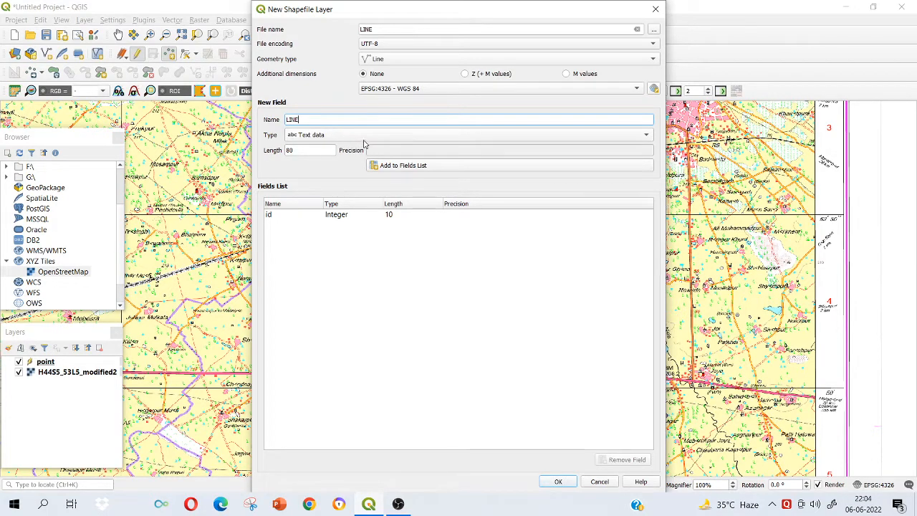
click(386, 168)
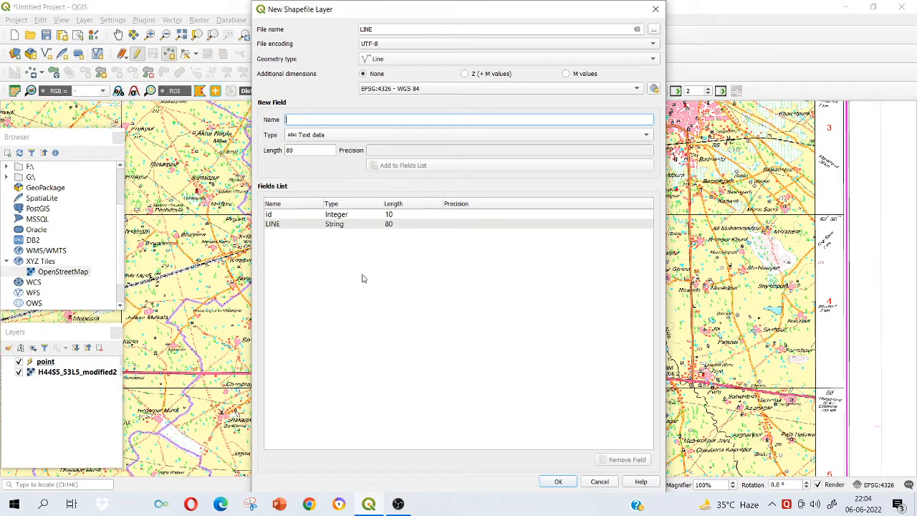
click(354, 216)
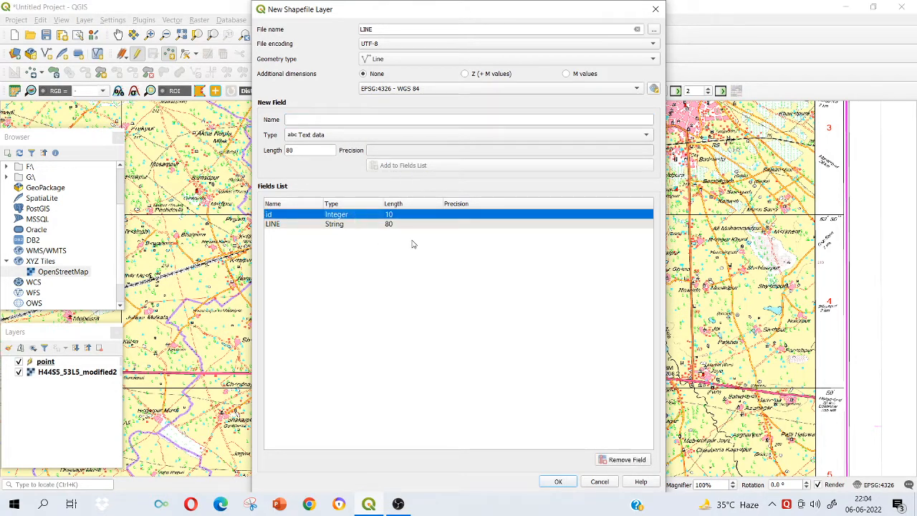
click(628, 458)
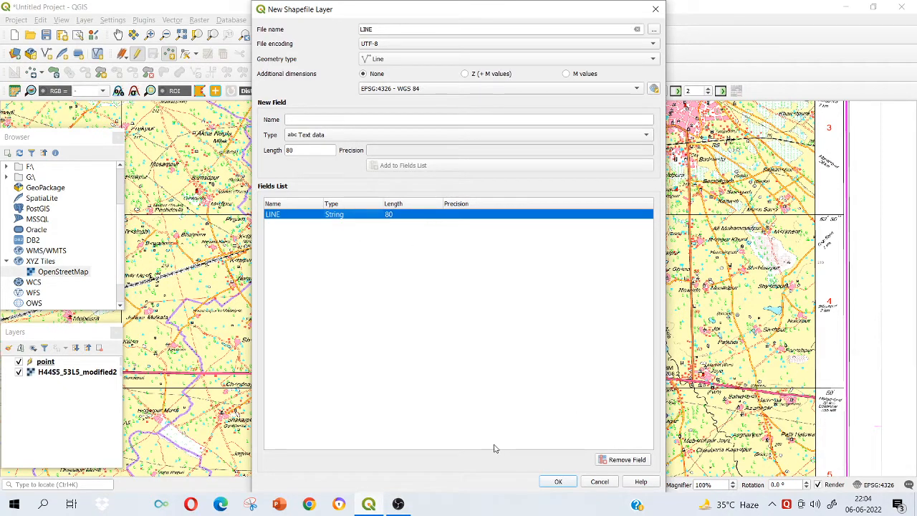
click(558, 481)
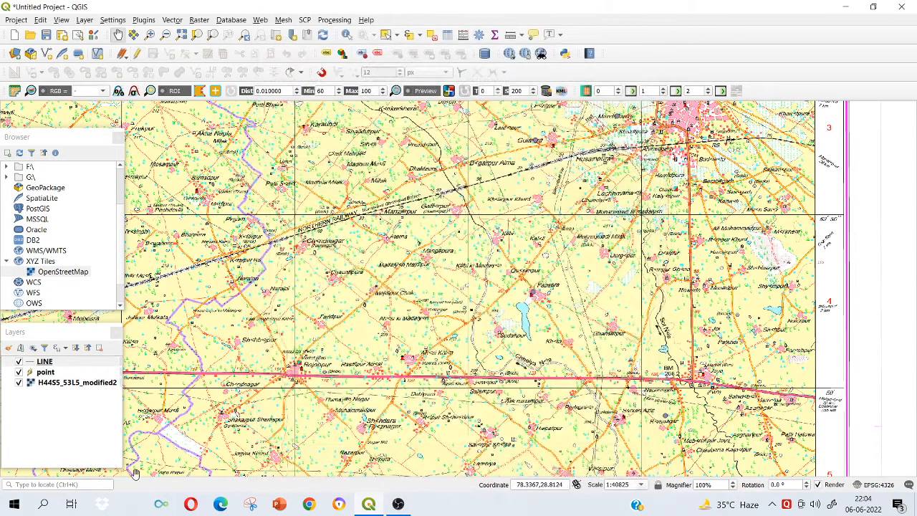
Turn on editing for the LINE layer and activate the Add Line Feature tool.
click(45, 362)
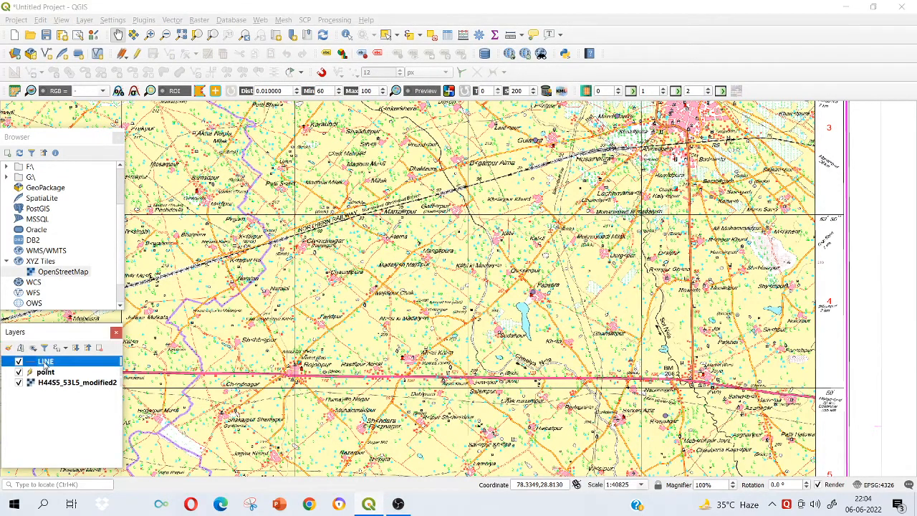
click(141, 57)
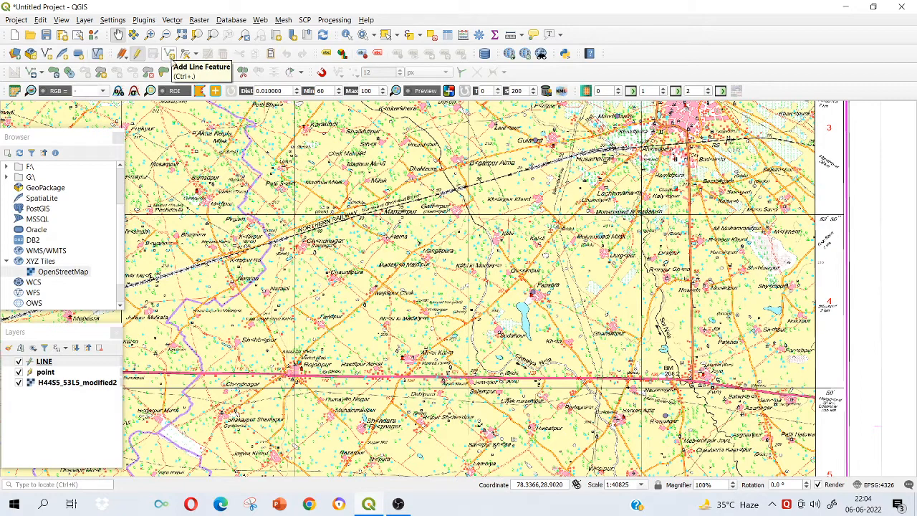
click(170, 54)
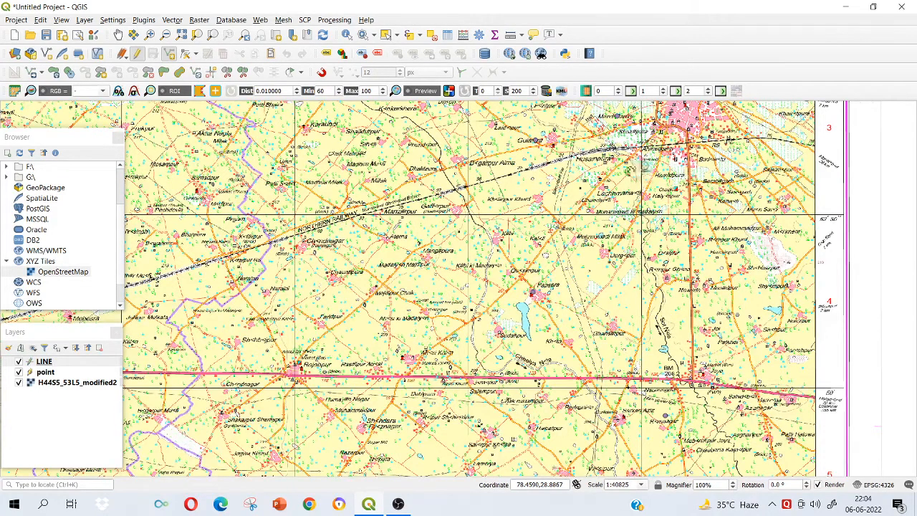
Digitize the road running west from Amroha between Mandi Samiti and Shakarpura as a line feature with the LINE attribute ROAD 1.
scroll(631, 168, up, 1)
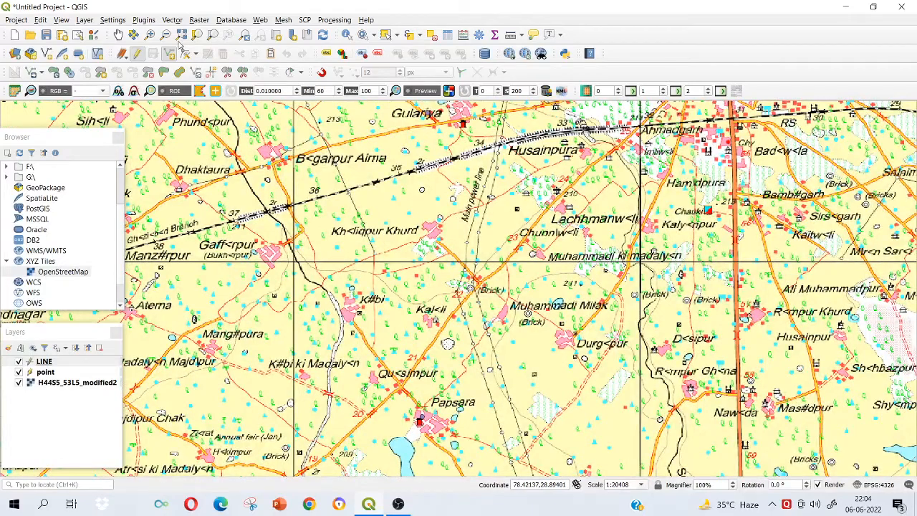
click(119, 34)
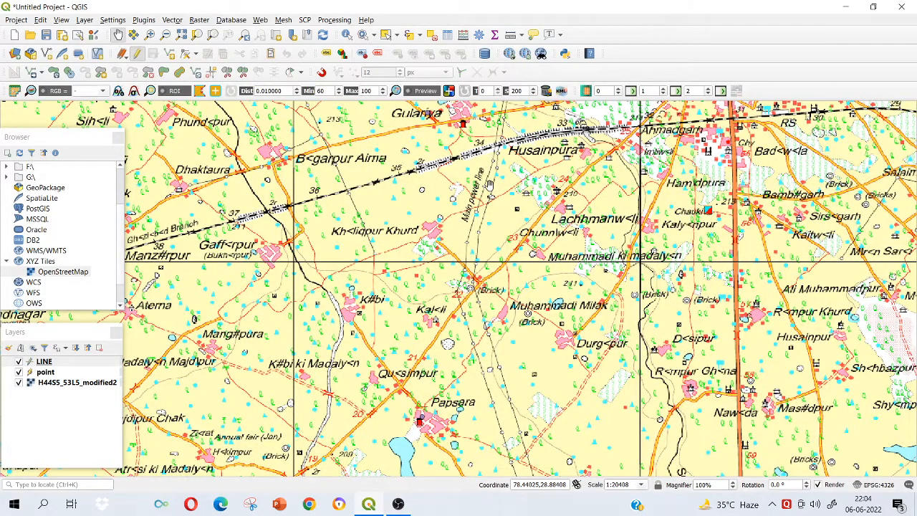
drag(490, 184, 463, 289)
drag(590, 233, 542, 253)
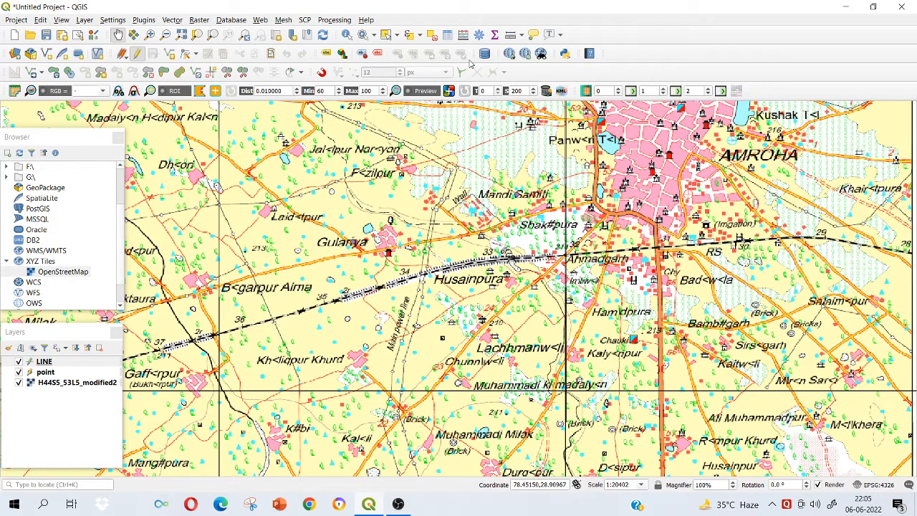
click(171, 55)
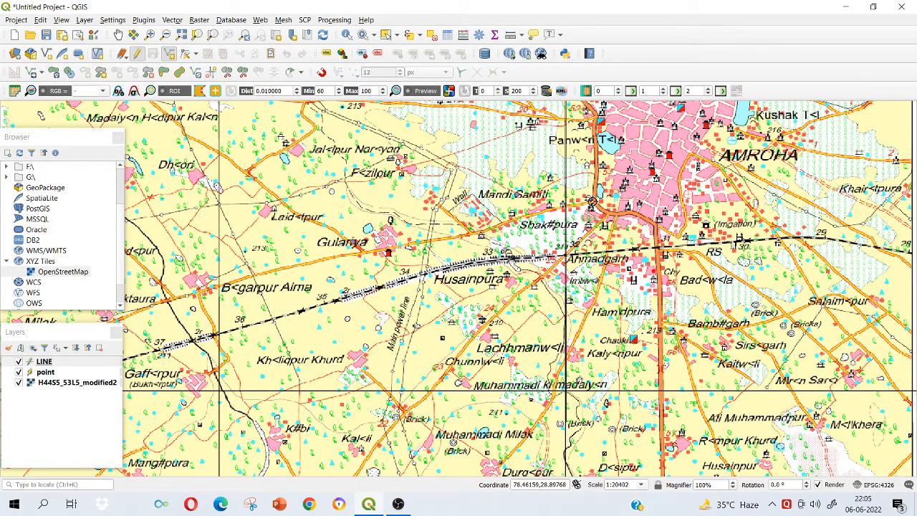
scroll(592, 203, up, 2)
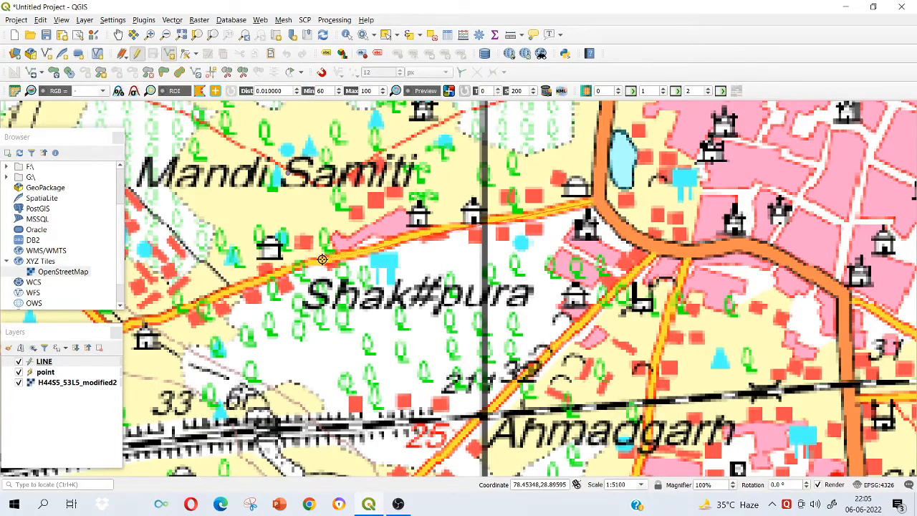
scroll(304, 263, down, 1)
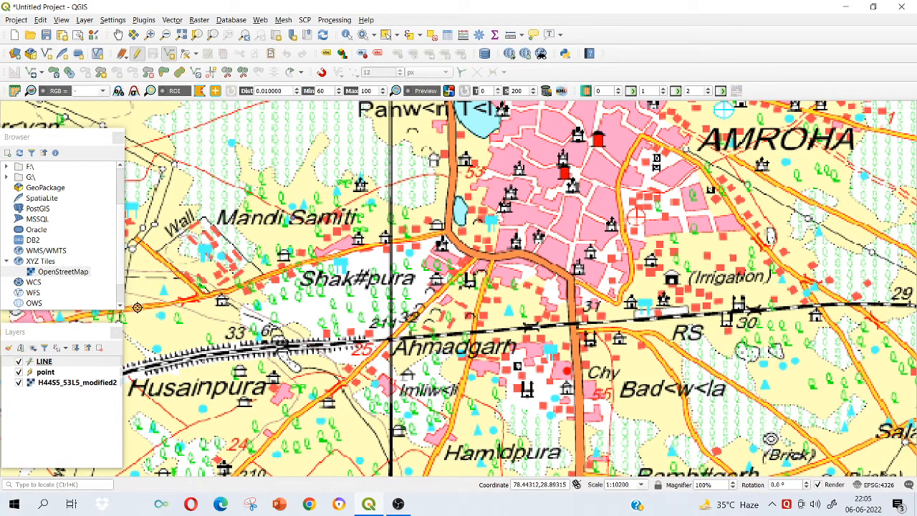
scroll(147, 303, down, 1)
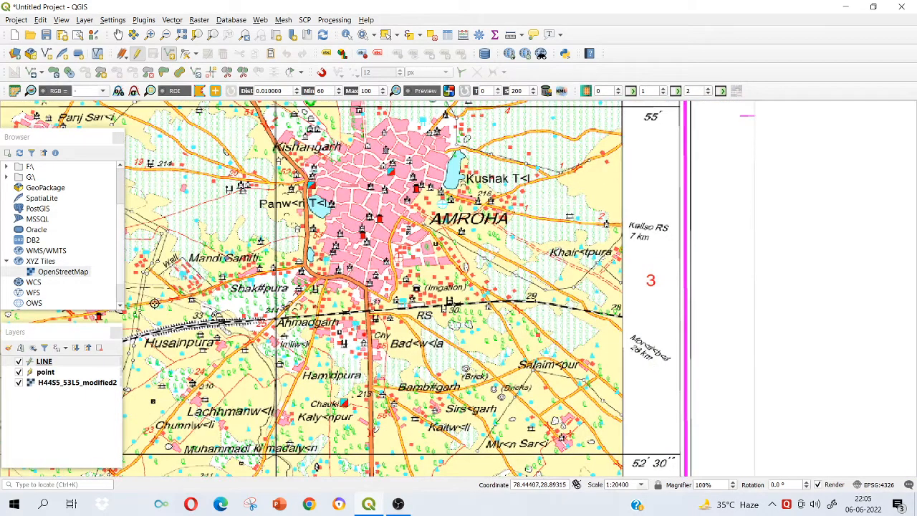
scroll(143, 298, up, 2)
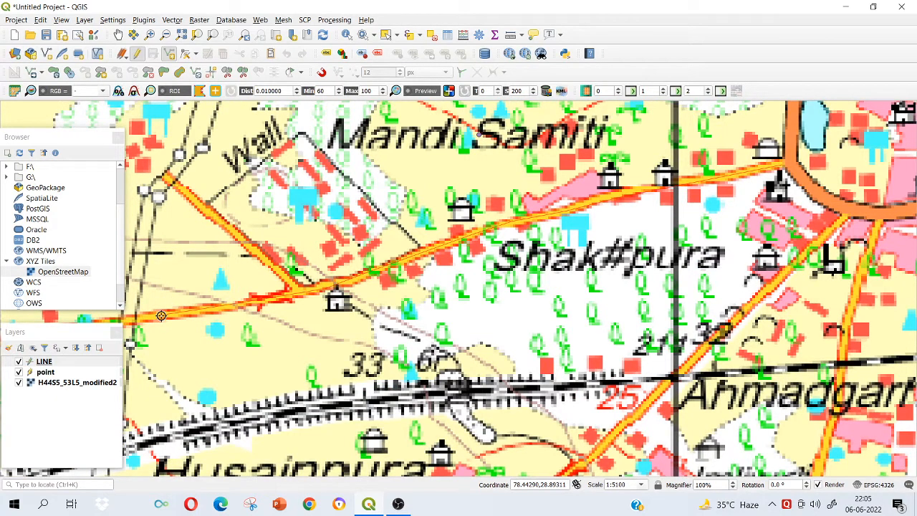
right_click(161, 314)
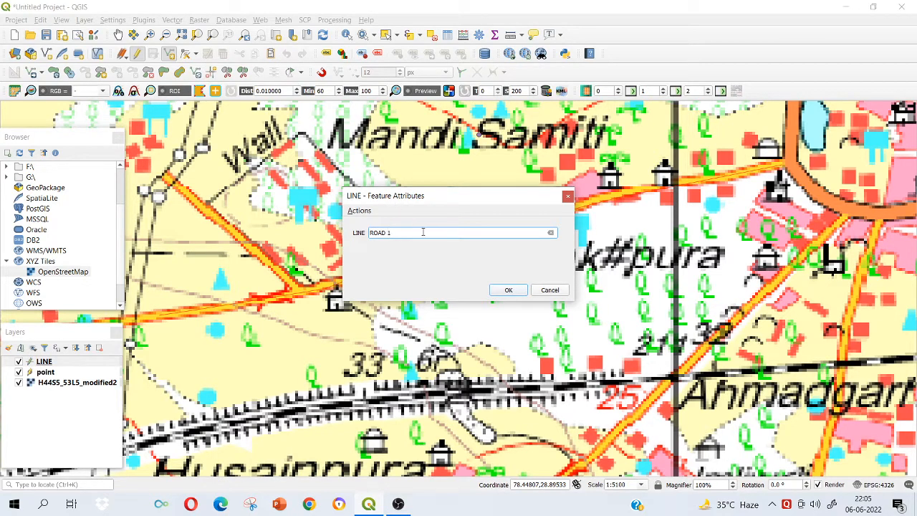
click(508, 290)
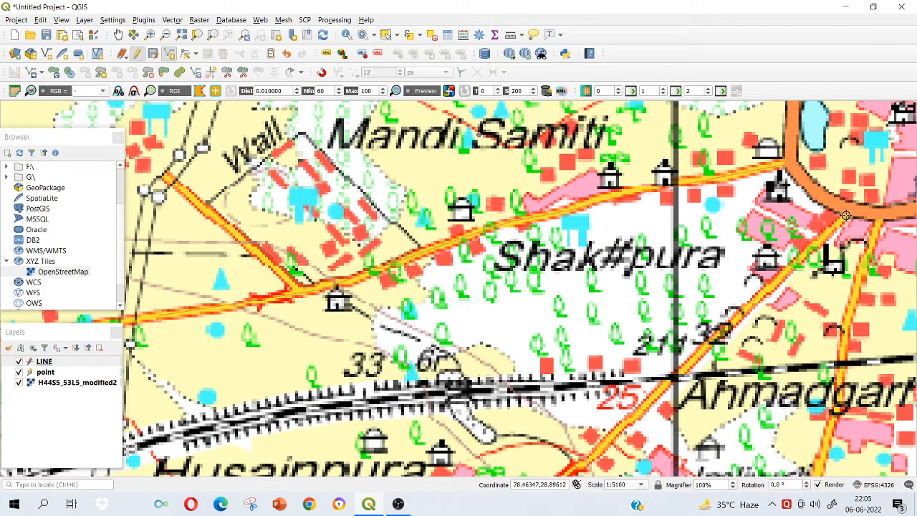
scroll(845, 215, down, 2)
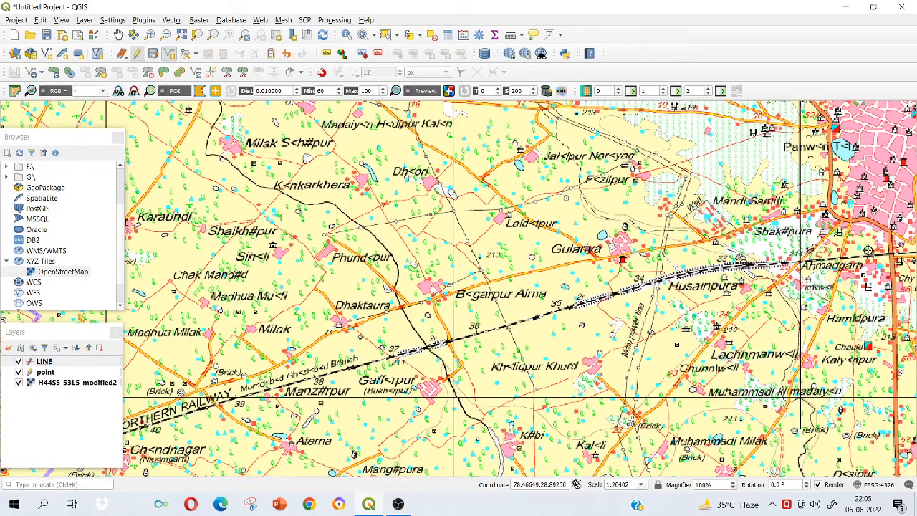
Digitize the road running southeast from Amroha to the map sheet's eastern edge as a line feature with the LINE attribute ROAD B.
drag(868, 250, 400, 220)
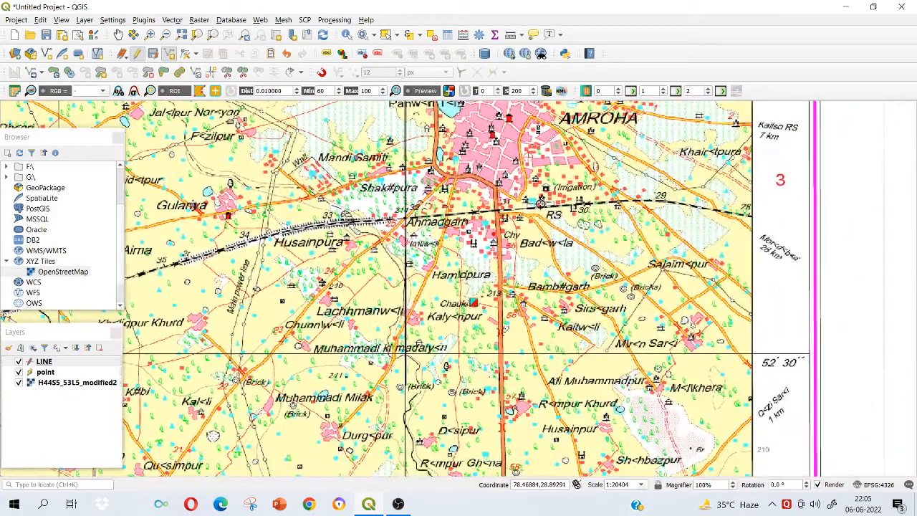
drag(550, 156, 521, 198)
scroll(513, 159, up, 1)
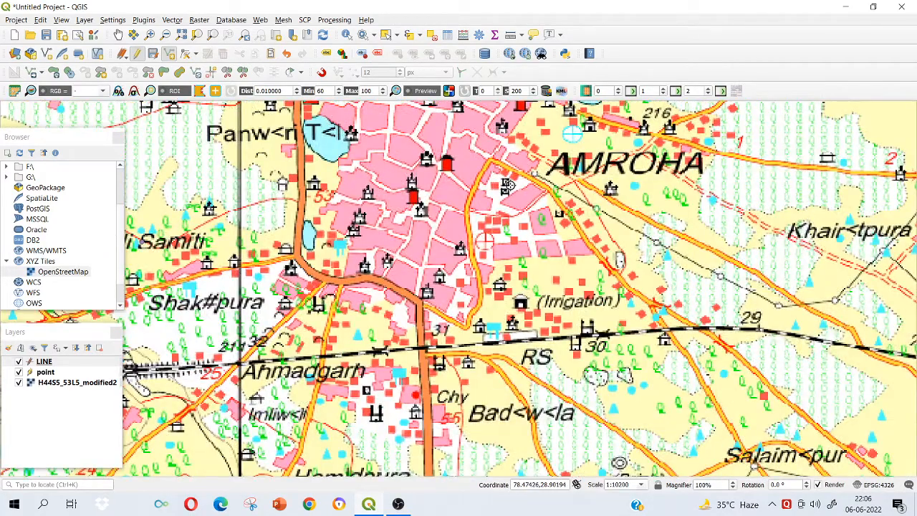
scroll(543, 190, down, 1)
drag(562, 226, 557, 210)
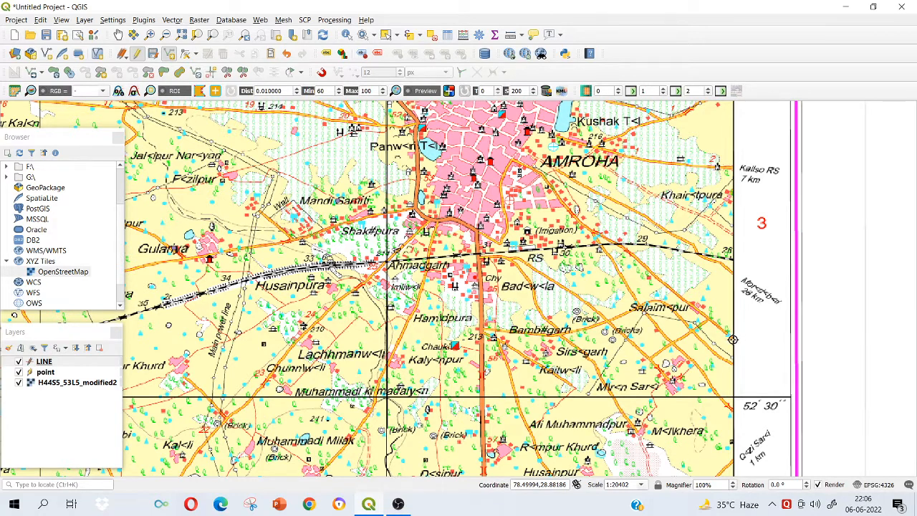
right_click(732, 339)
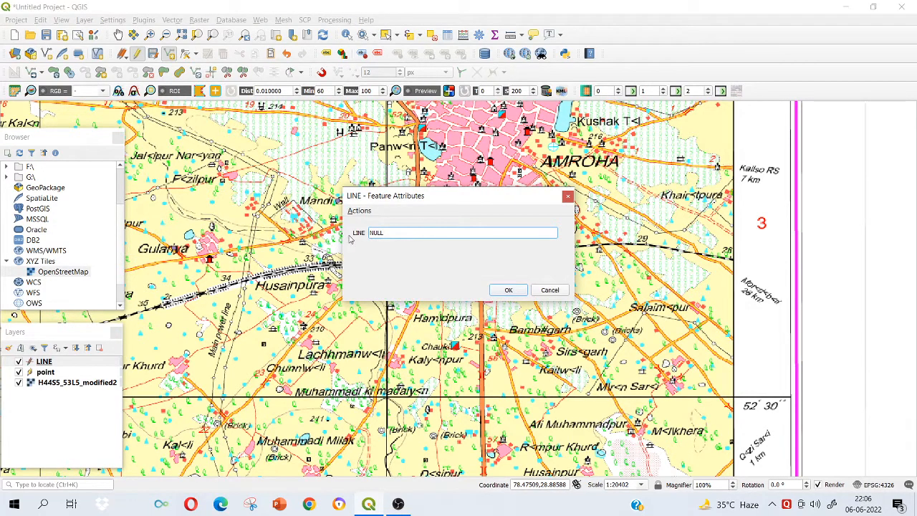
click(371, 231)
key(BackSpace)
text(ROAD B)
click(516, 291)
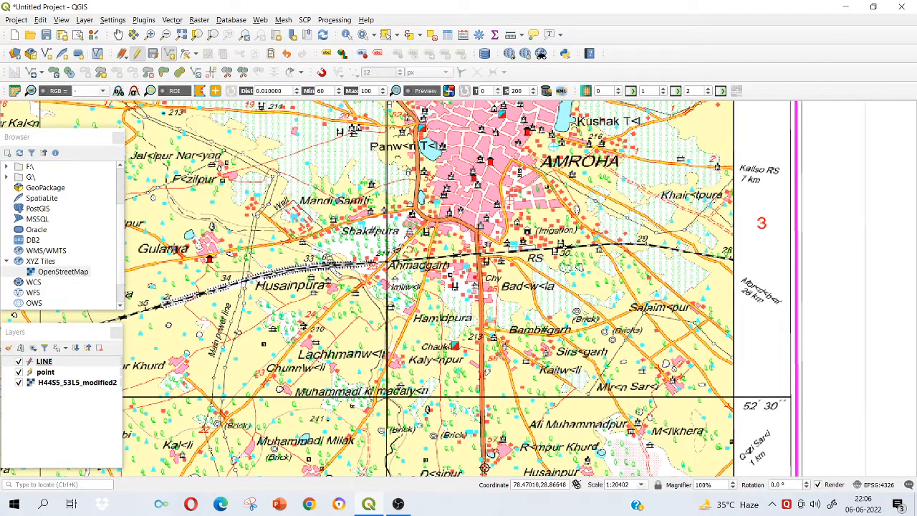
Digitize the main road running south from Amroha past Kalyanpur as a line feature, replace its NULL LINE attribute, and save the layer edits.
right_click(485, 467)
double_click(401, 231)
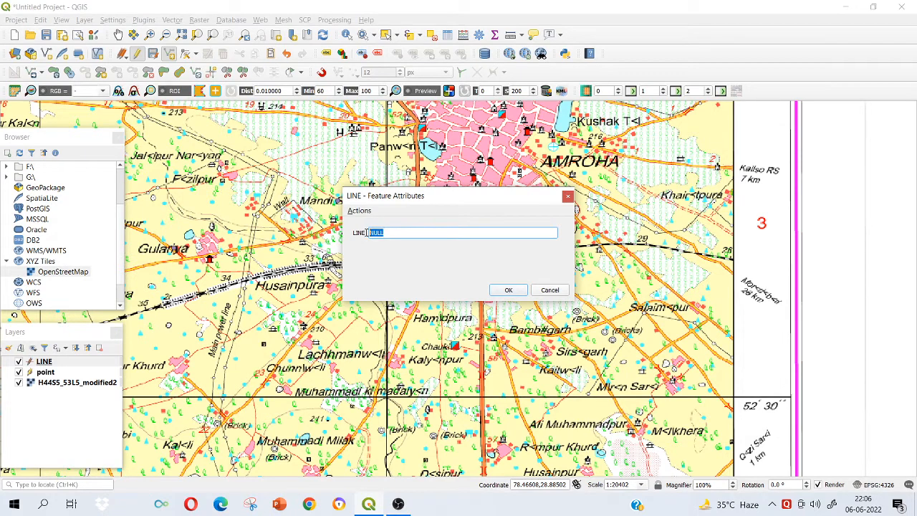
key(BackSpace)
click(504, 292)
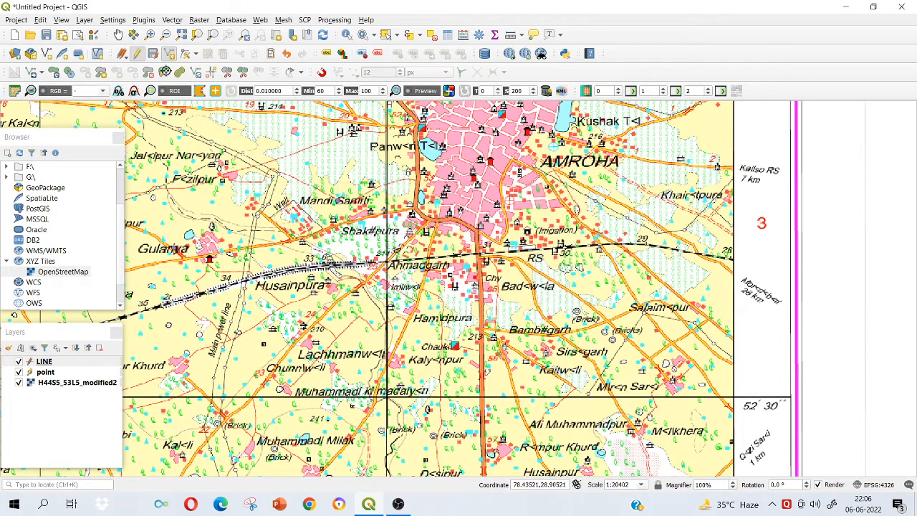
click(153, 55)
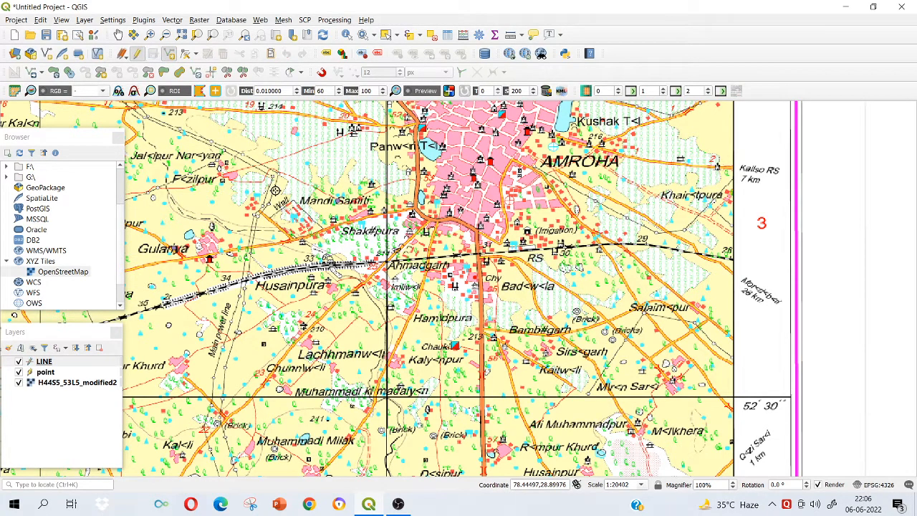
Digitize the Ramganga Feeder Canal along the sheet's northern part as a line feature with the LINE attribute FEEDER CANAL.
click(119, 35)
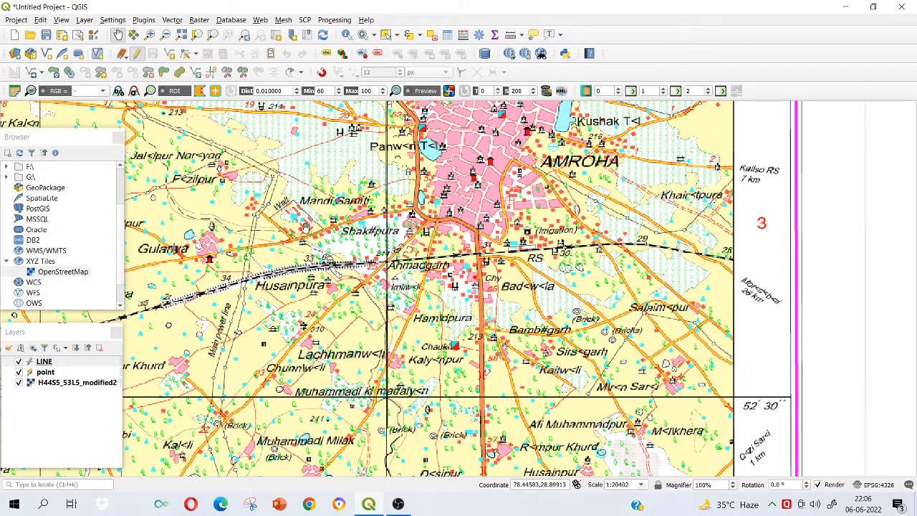
drag(334, 266, 362, 337)
drag(288, 212, 480, 229)
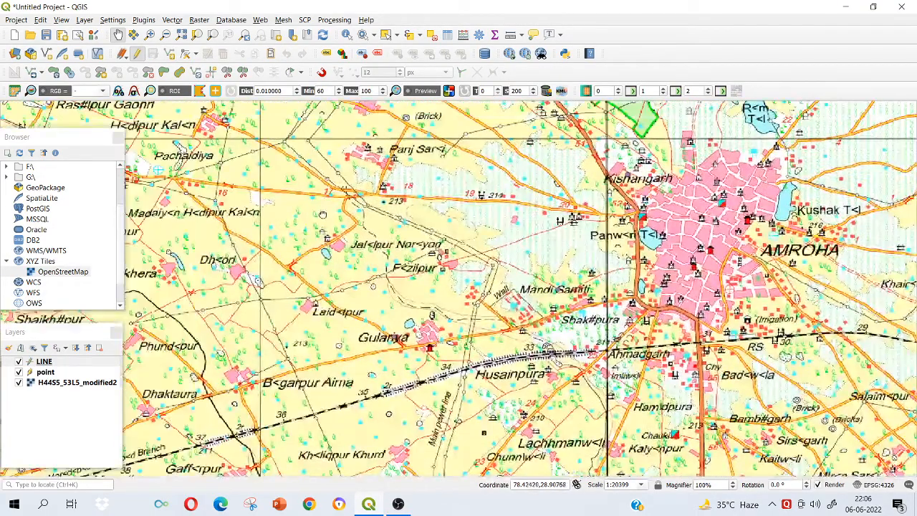
drag(323, 213, 654, 254)
drag(309, 209, 677, 285)
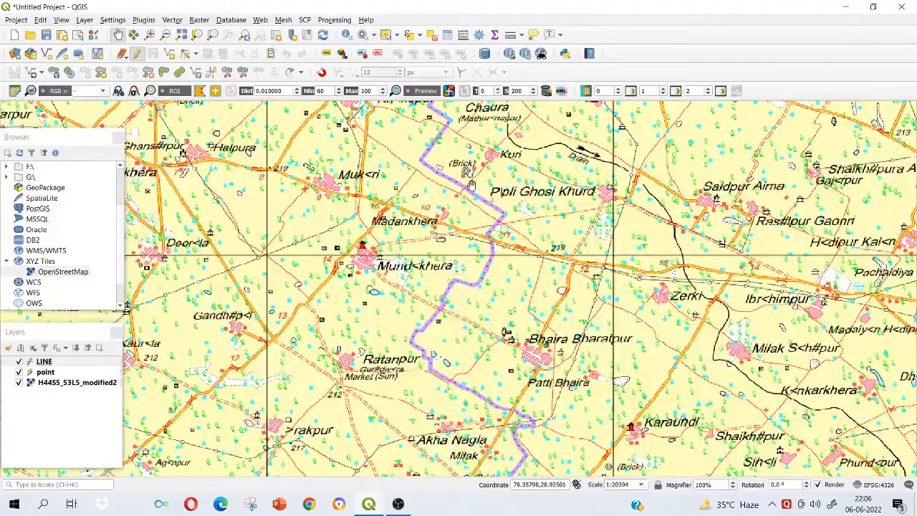
drag(320, 231, 499, 318)
drag(258, 183, 620, 238)
drag(227, 174, 528, 225)
drag(584, 187, 432, 293)
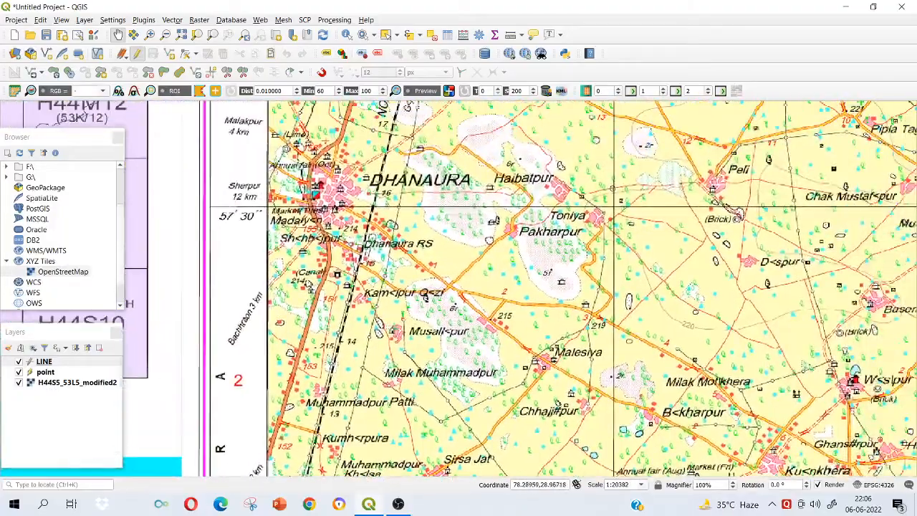
drag(588, 111, 554, 285)
drag(550, 189, 541, 252)
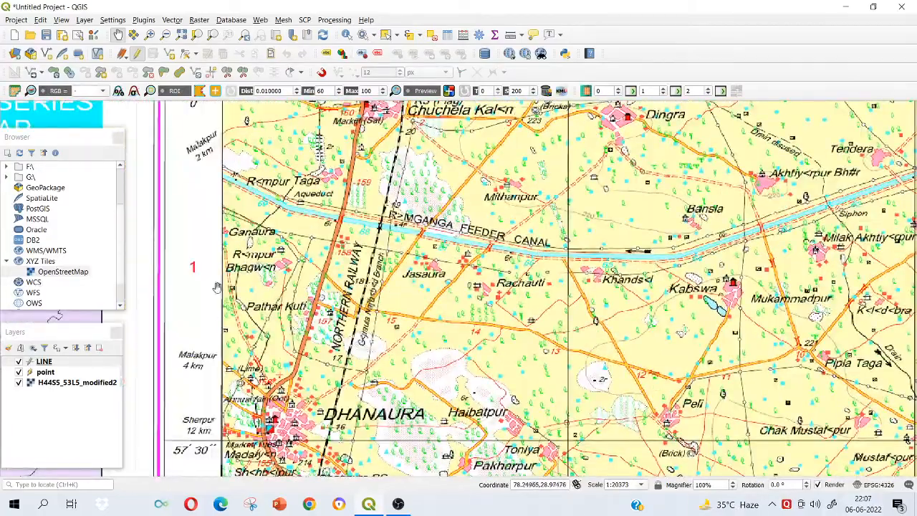
click(169, 54)
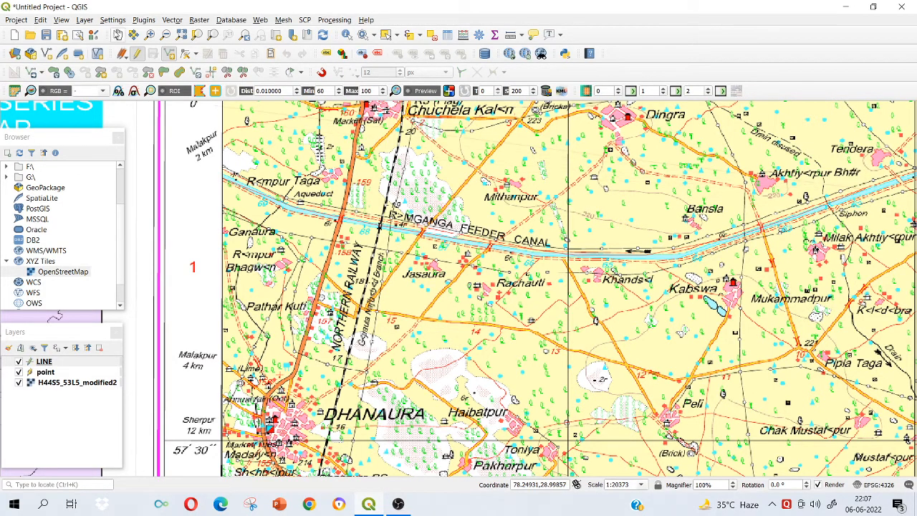
click(117, 35)
drag(808, 170, 372, 285)
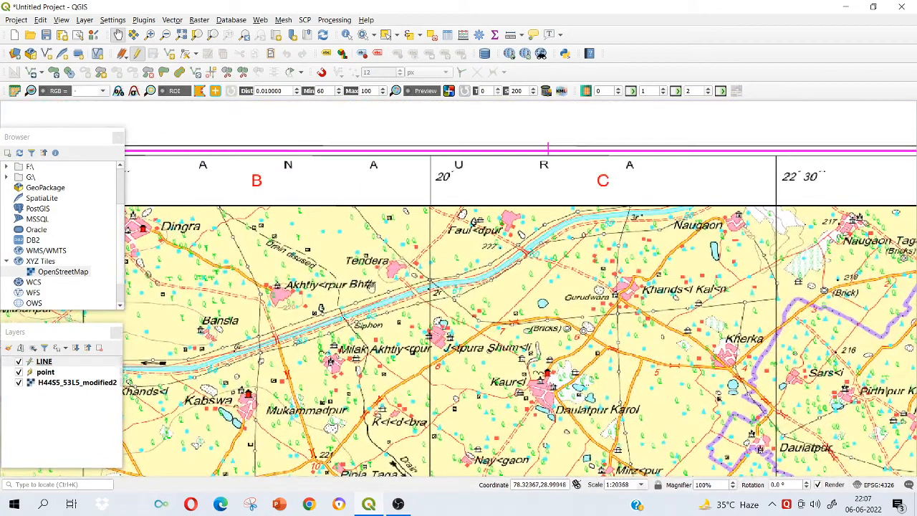
click(169, 54)
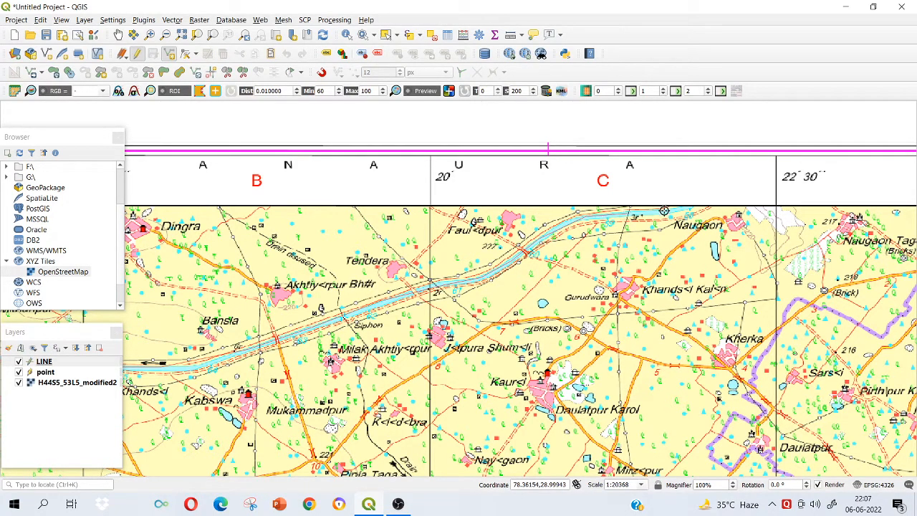
right_click(688, 205)
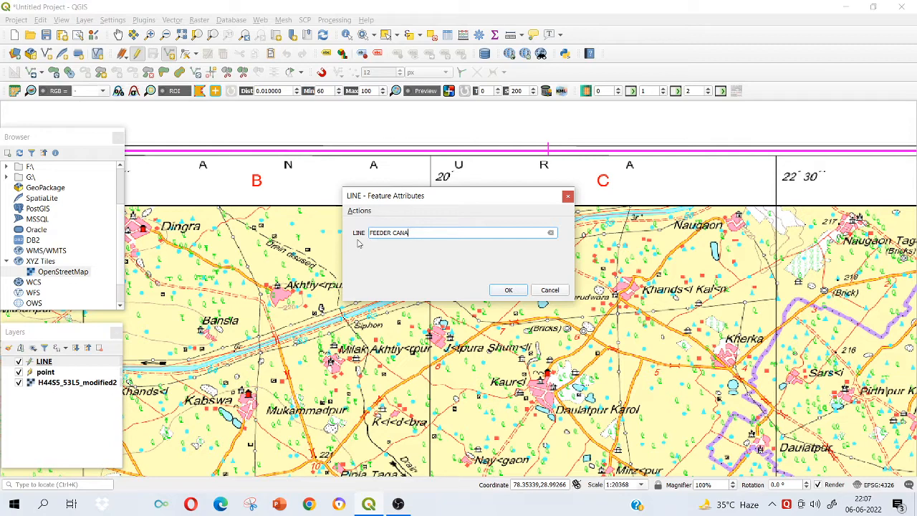
click(506, 290)
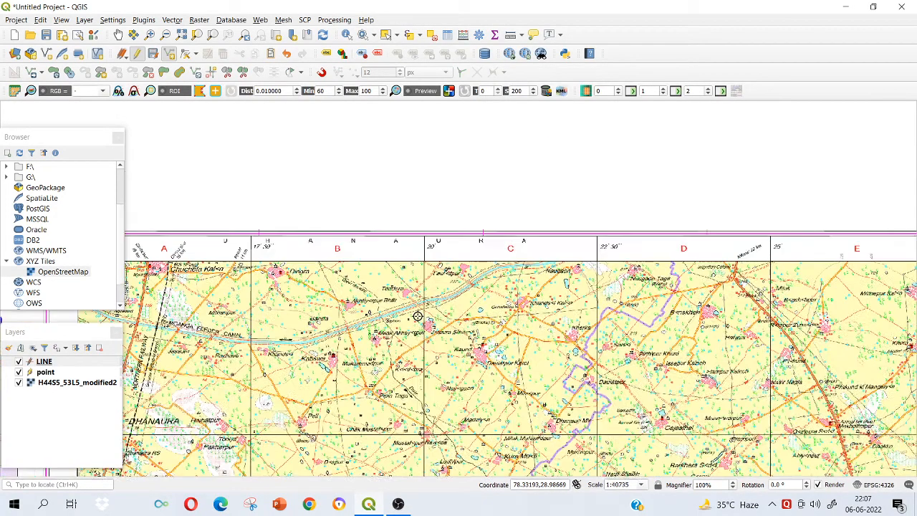
Hide the H44S5_53L5_modified2 toposheet layer and save the edits of the LINE layer.
scroll(407, 313, down, 1)
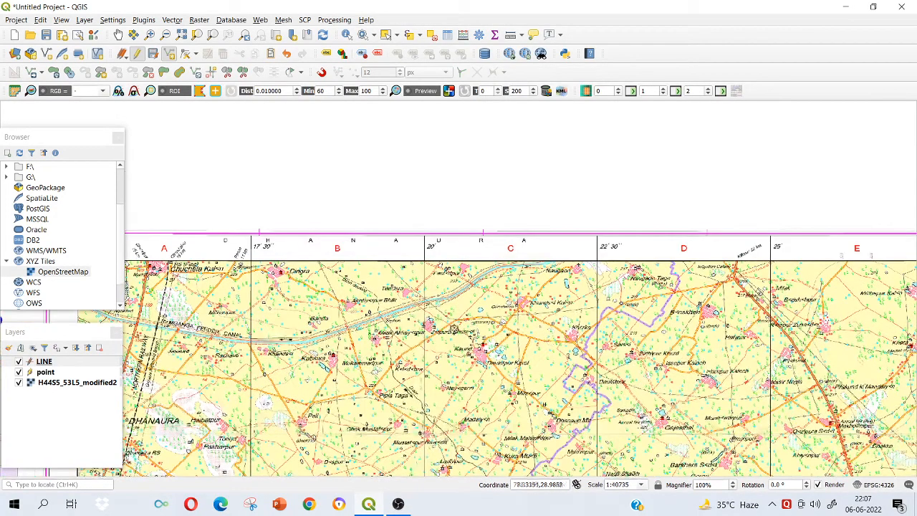
click(20, 383)
scroll(340, 334, down, 2)
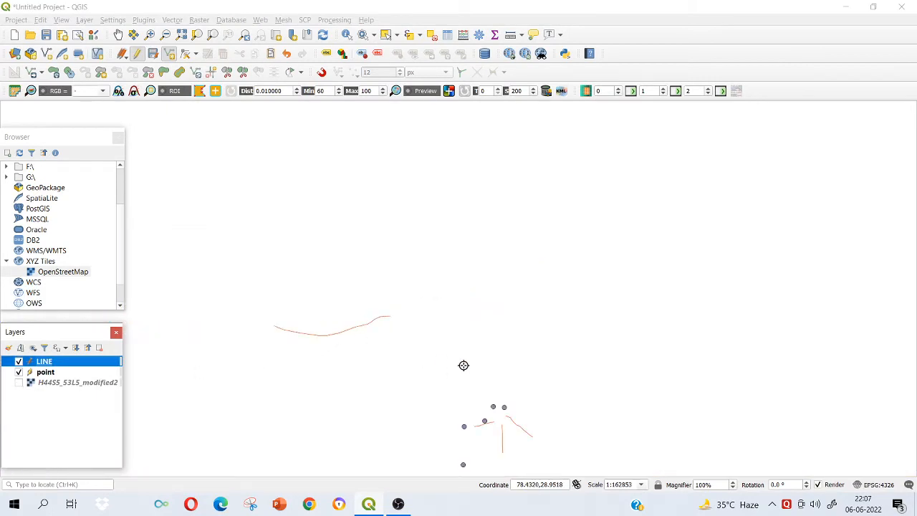
click(152, 53)
Examine the digitized canal, road lines and place points on the blank canvas without the toposheet.
click(119, 35)
drag(391, 315, 373, 194)
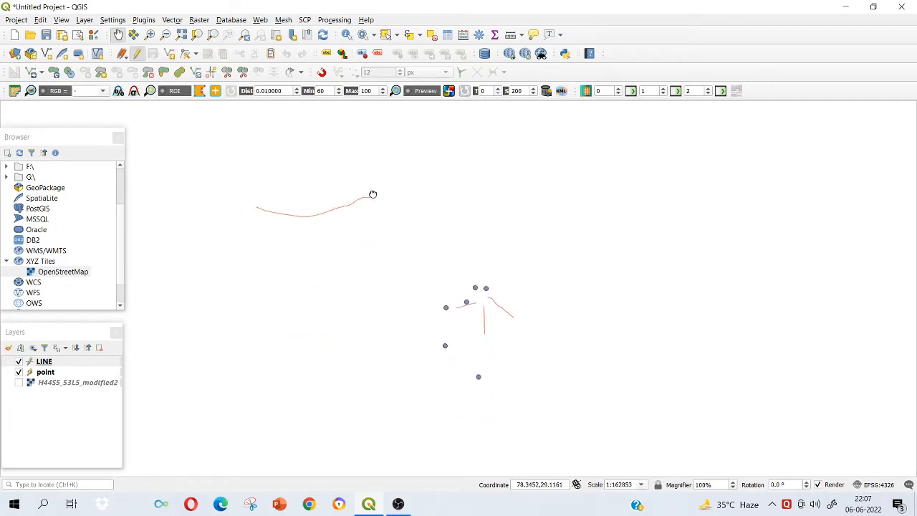
scroll(484, 326, up, 1)
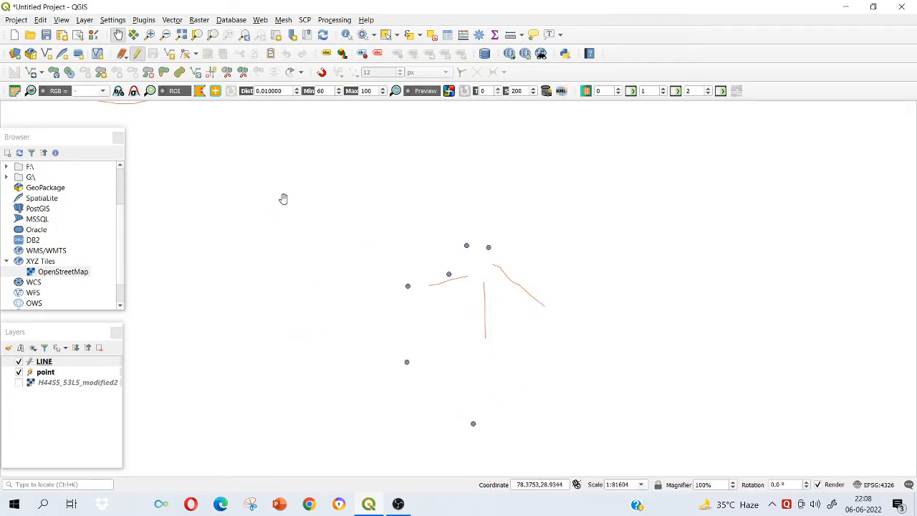
drag(239, 175, 375, 243)
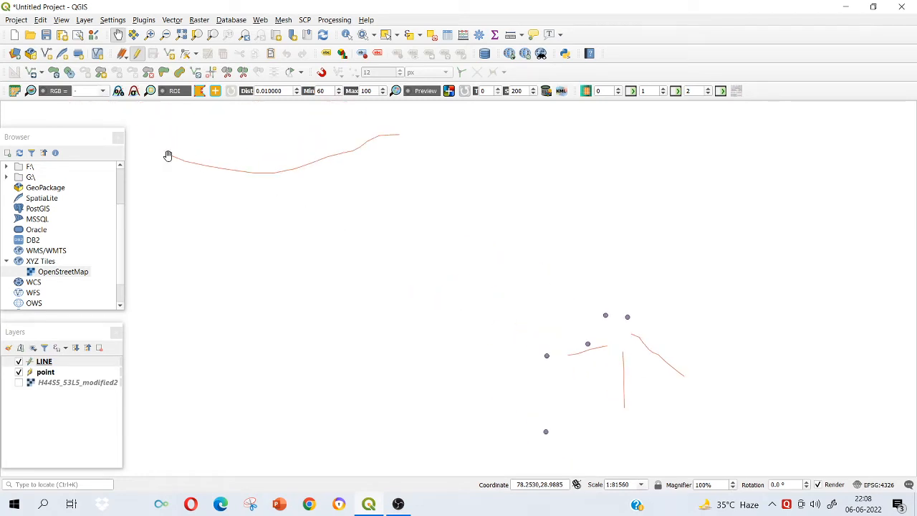
drag(526, 325, 488, 256)
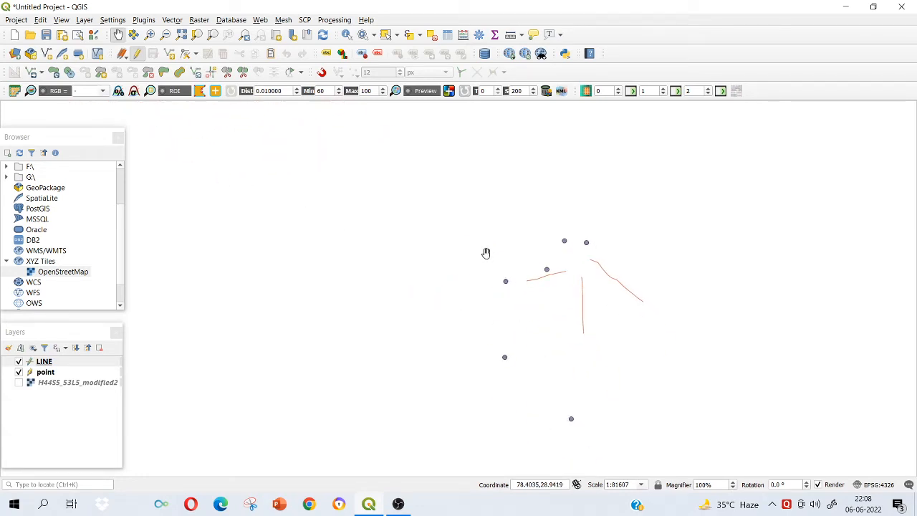
scroll(488, 257, down, 1)
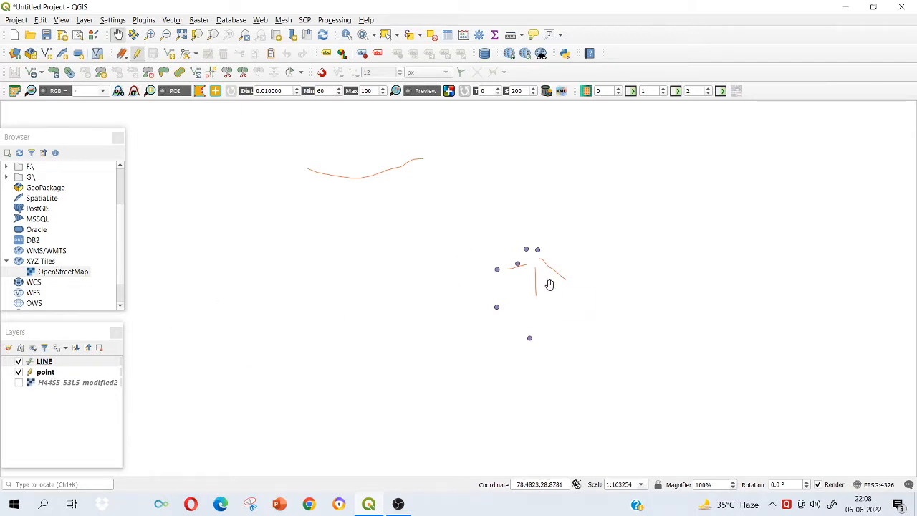
scroll(516, 246, up, 8)
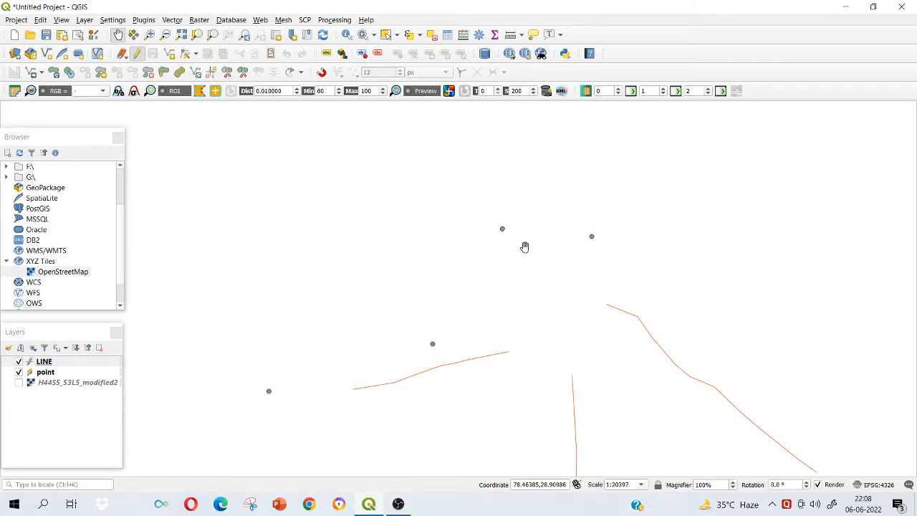
scroll(710, 258, down, 5)
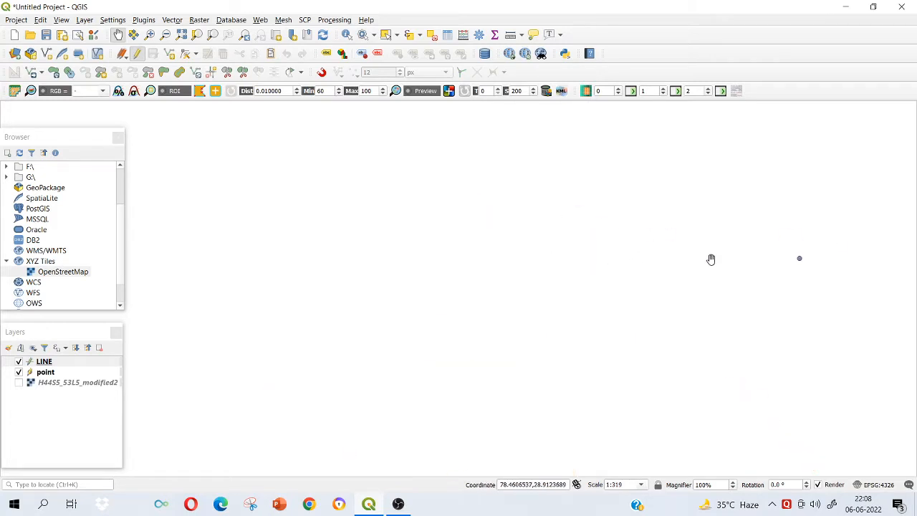
scroll(718, 285, down, 2)
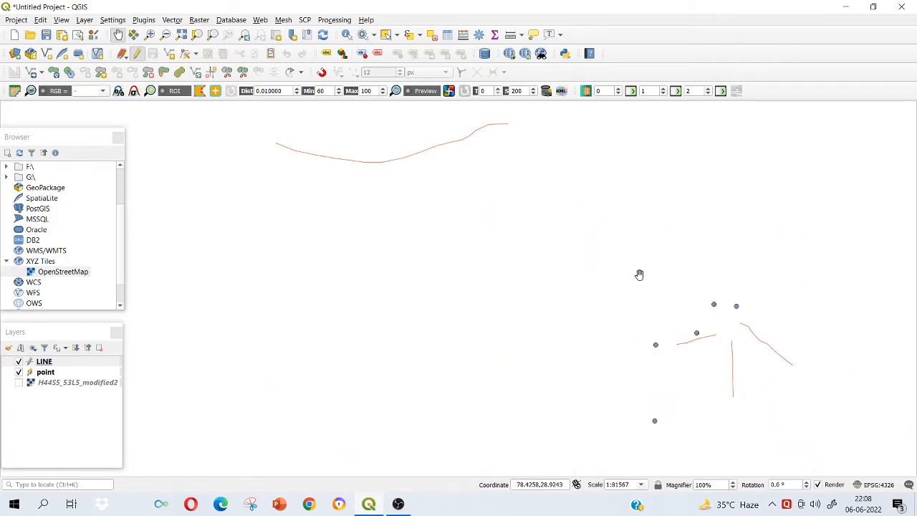
drag(662, 234, 580, 199)
scroll(581, 218, down, 1)
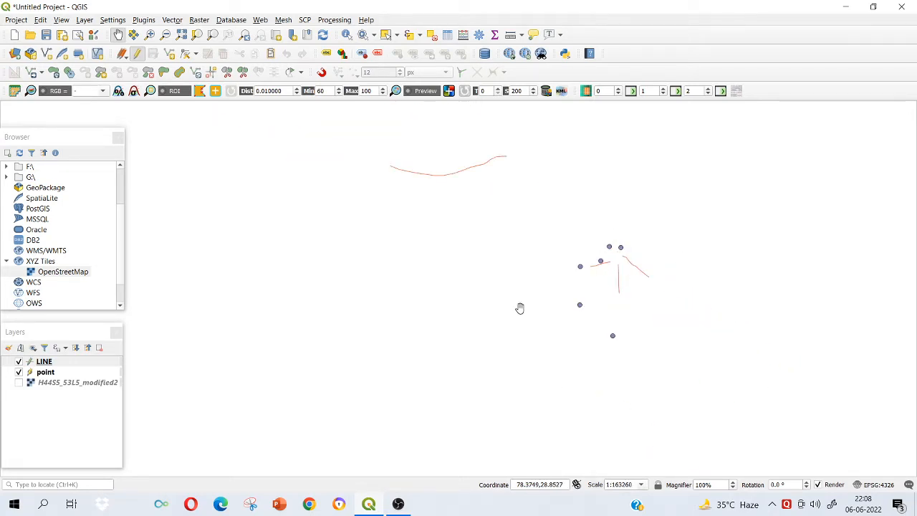
Show the H44S5_53L5_modified2 toposheet layer again and locate the green open jungle area northwest of Amroha.
click(20, 385)
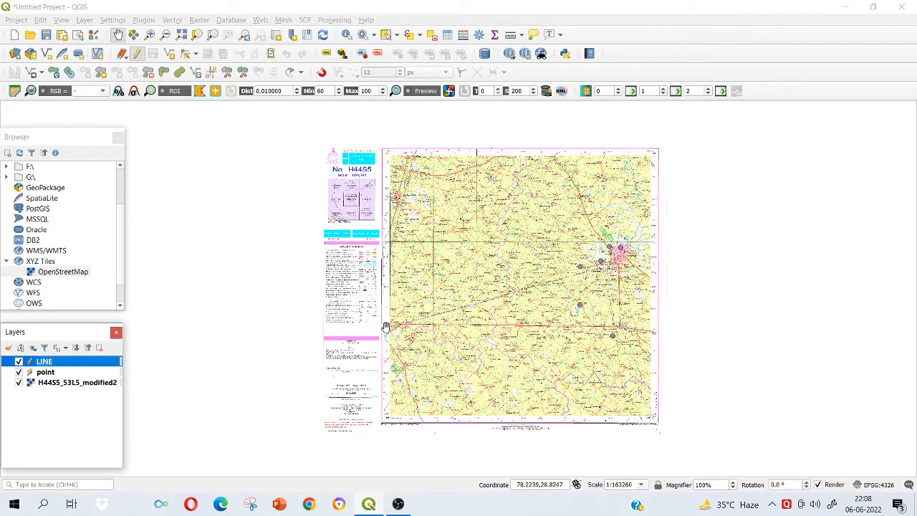
scroll(430, 258, up, 3)
scroll(461, 258, up, 2)
scroll(461, 258, down, 2)
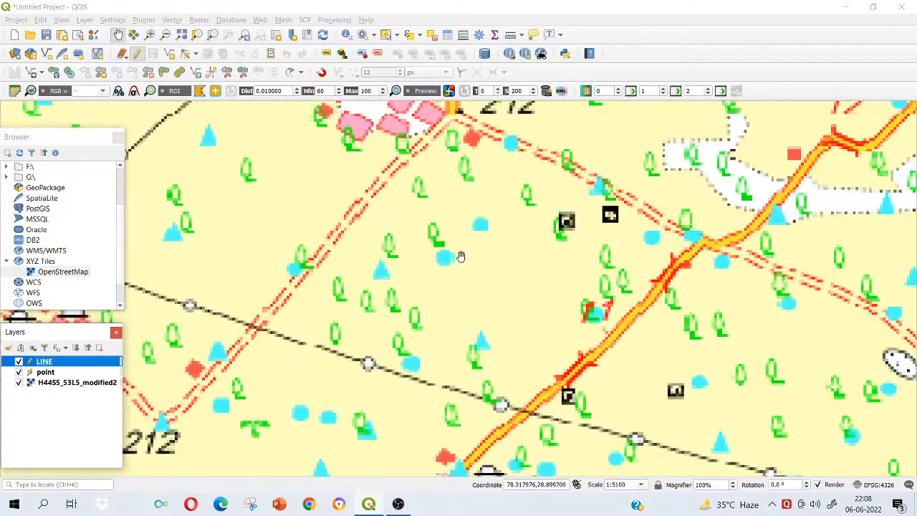
scroll(461, 257, down, 1)
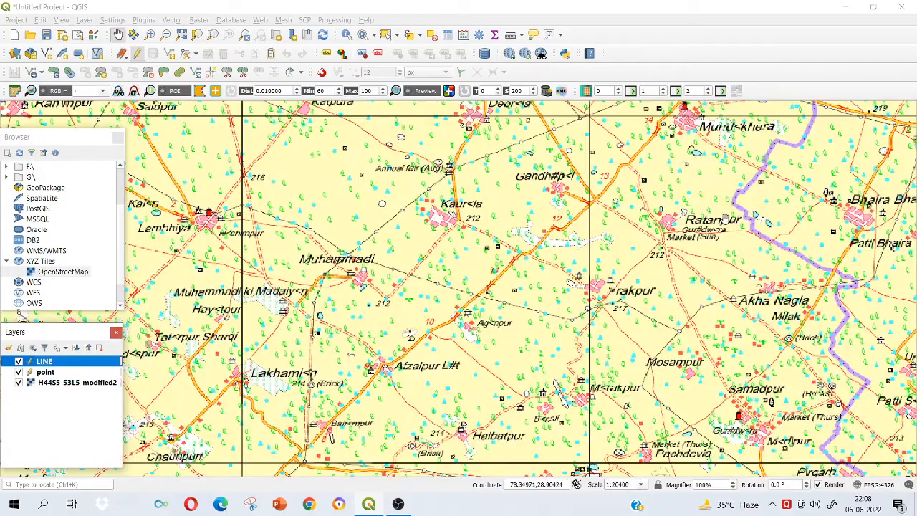
scroll(709, 224, down, 1)
scroll(686, 216, down, 1)
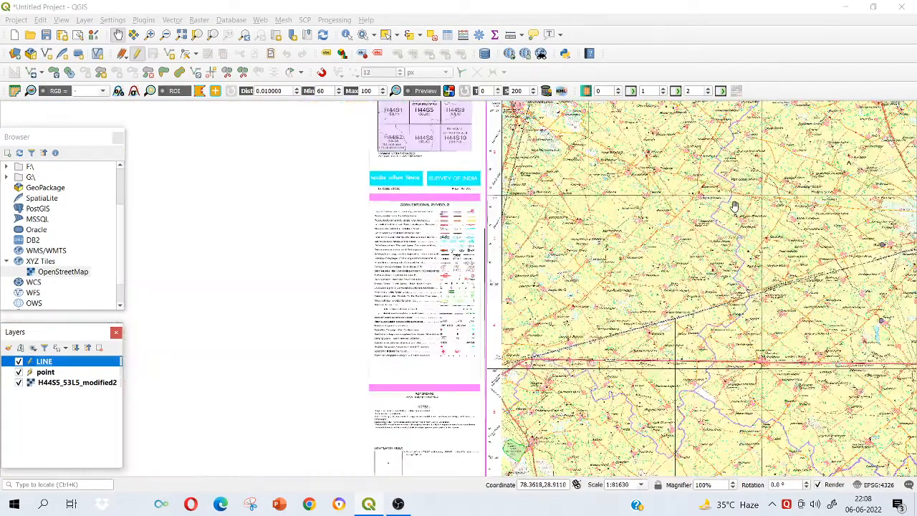
drag(737, 206, 491, 225)
drag(690, 207, 608, 217)
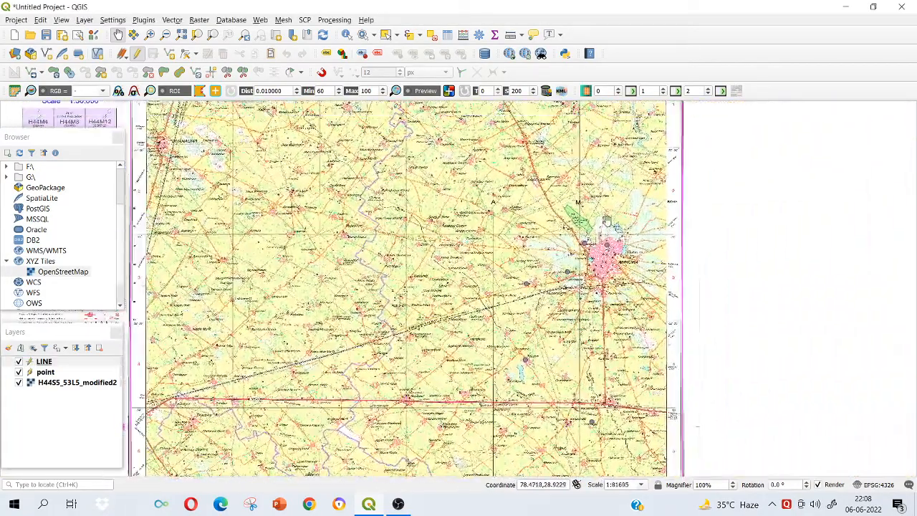
scroll(607, 217, up, 2)
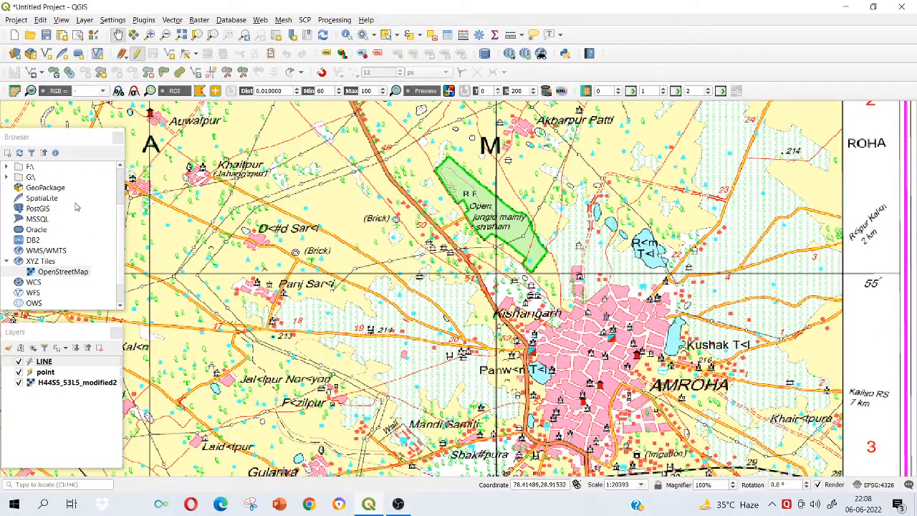
Start a new WGS 84 shapefile layer named POLYGON with the Polygon geometry type.
click(84, 20)
mouse_move(113, 47)
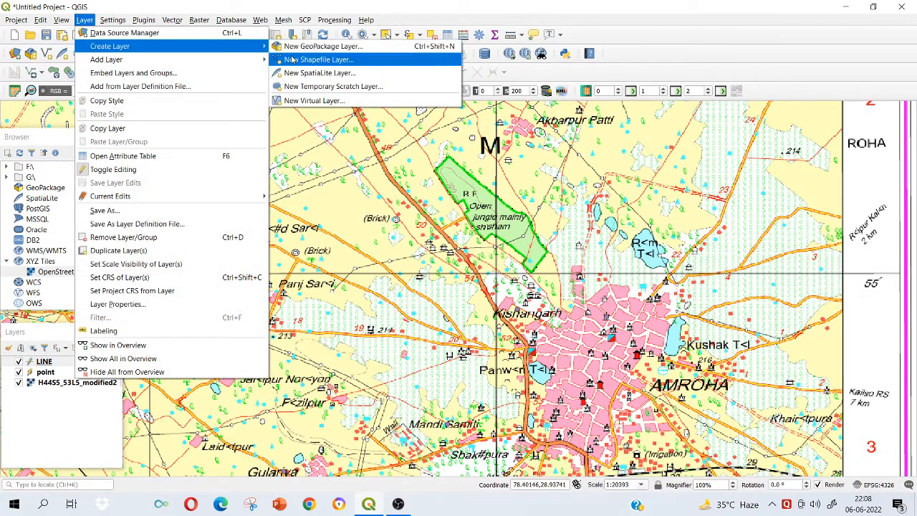
click(318, 59)
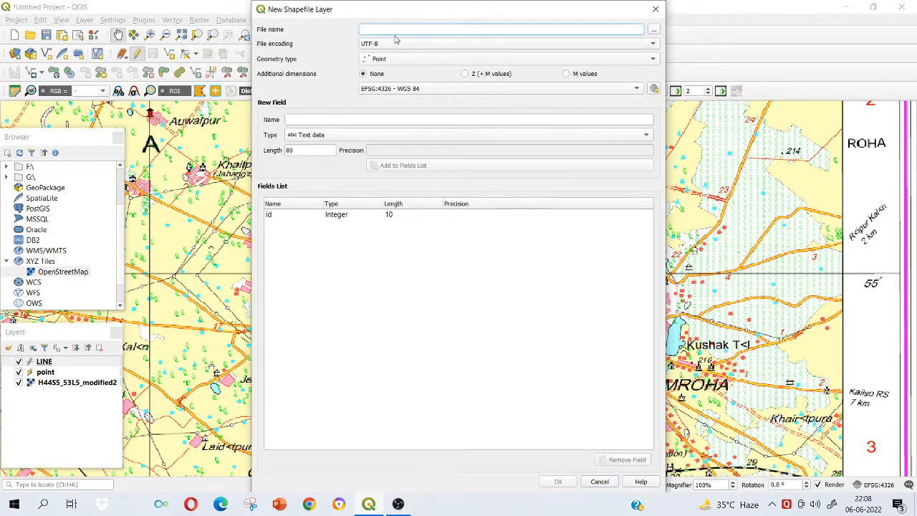
text(Po)
click(400, 60)
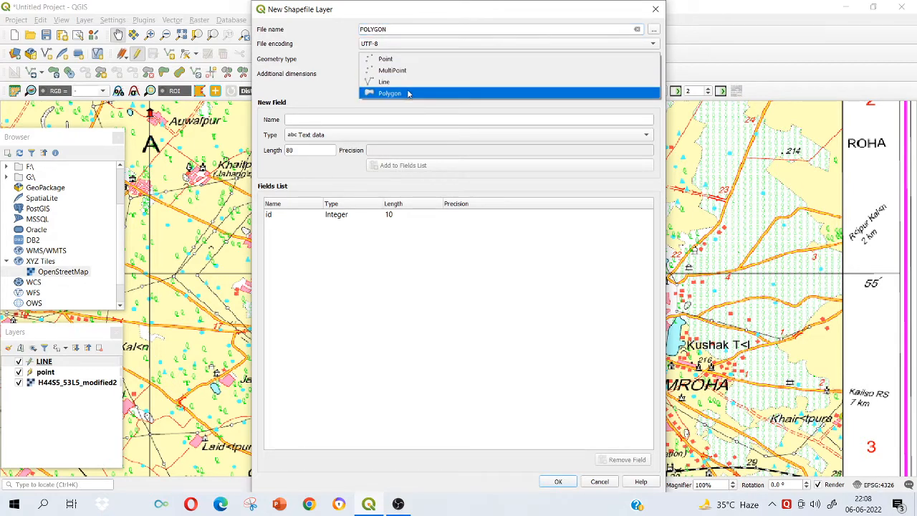
click(408, 93)
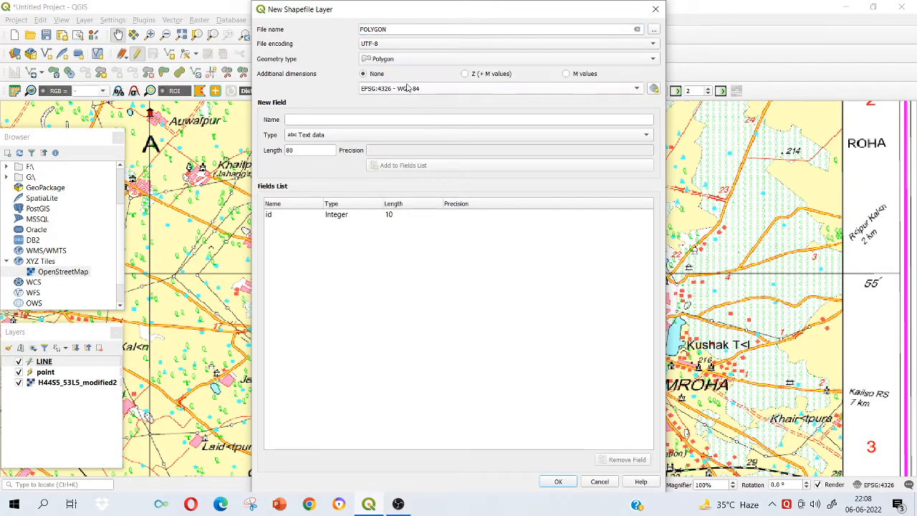
Add a text field POLYGON of length 80, remove the id field, and create the shapefile layer.
click(399, 122)
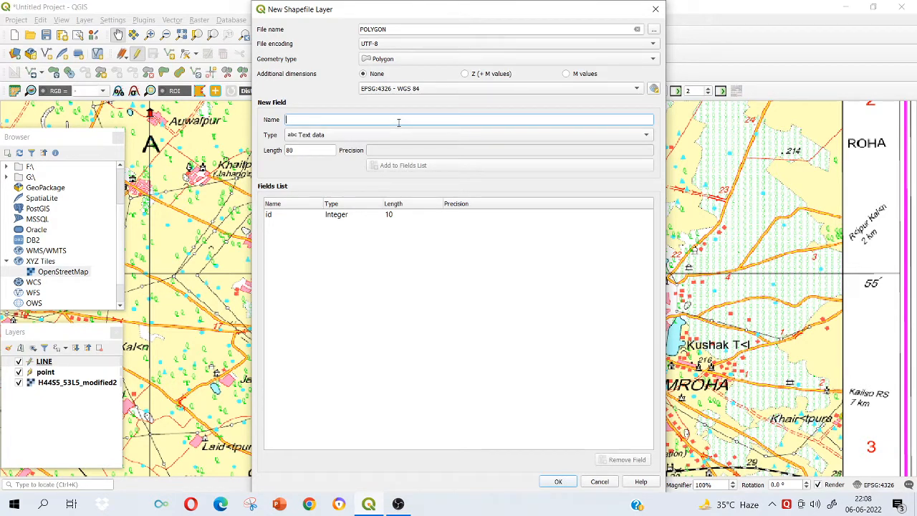
text(N)
text(OLYGO)
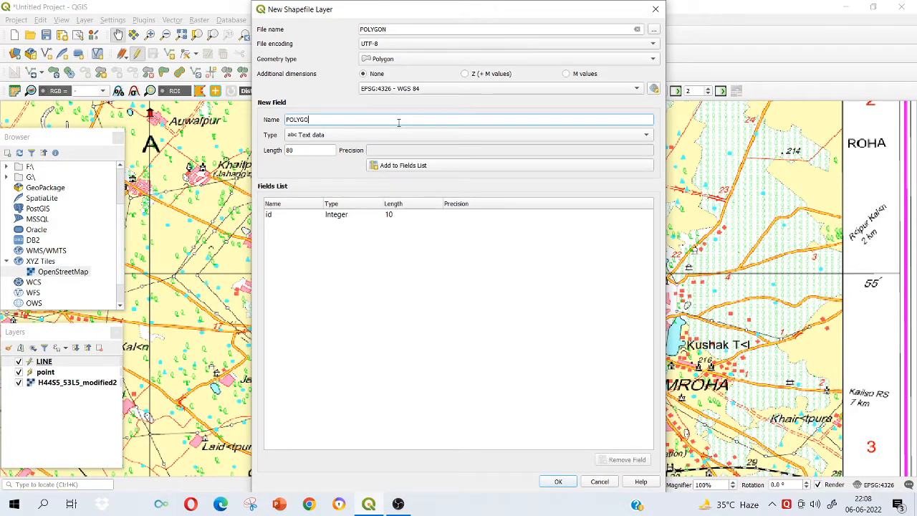
text(N)
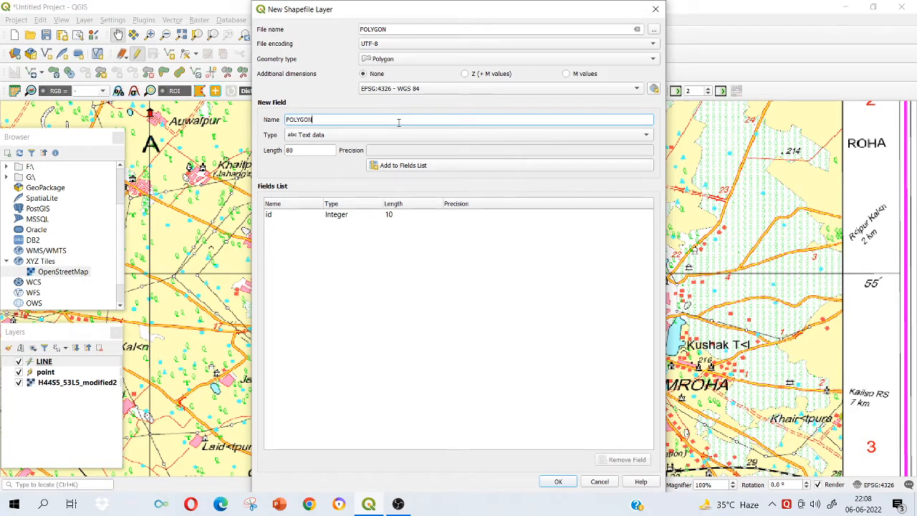
click(401, 166)
click(373, 226)
click(367, 215)
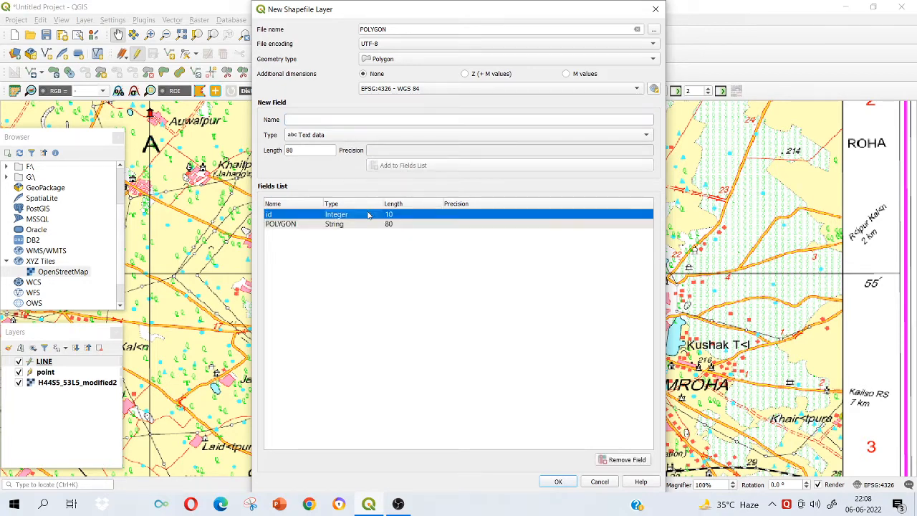
click(622, 459)
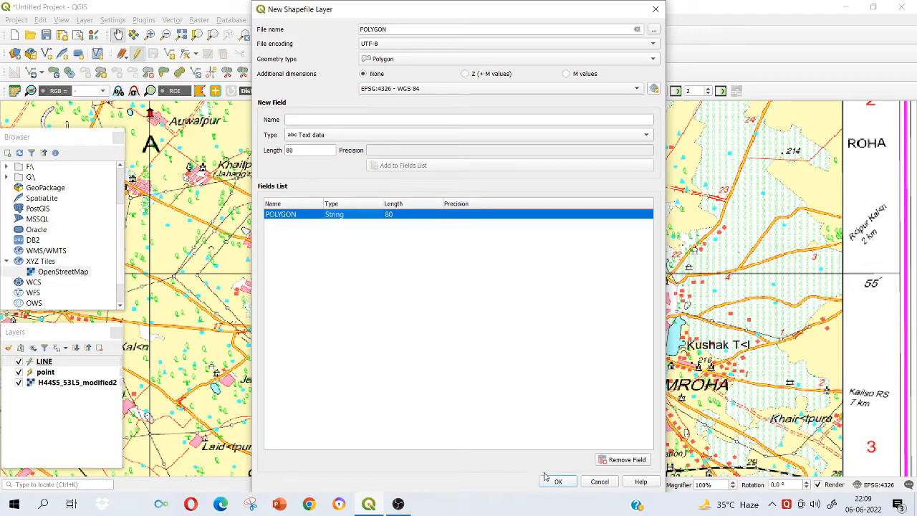
click(558, 481)
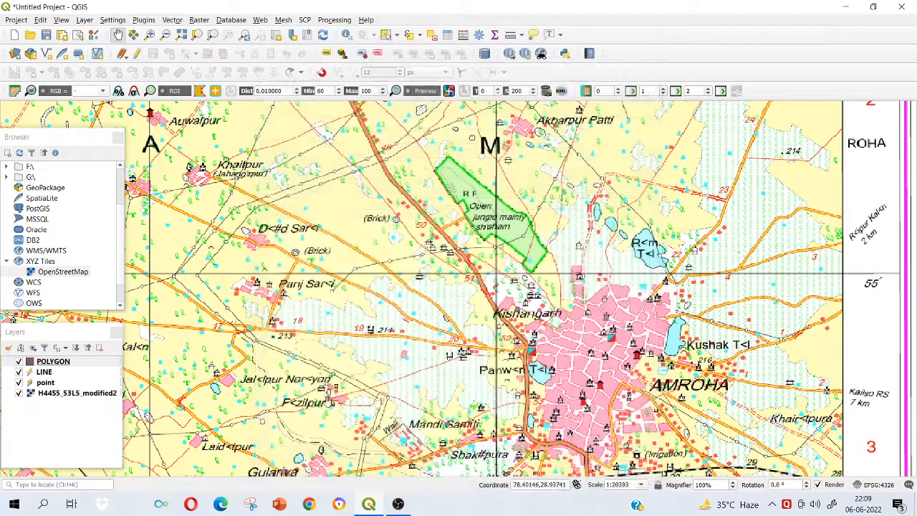
Make the POLYGON layer editable and digitize the green RF open jungle area northwest of Amroha, filling in its POLYGON attribute.
click(56, 364)
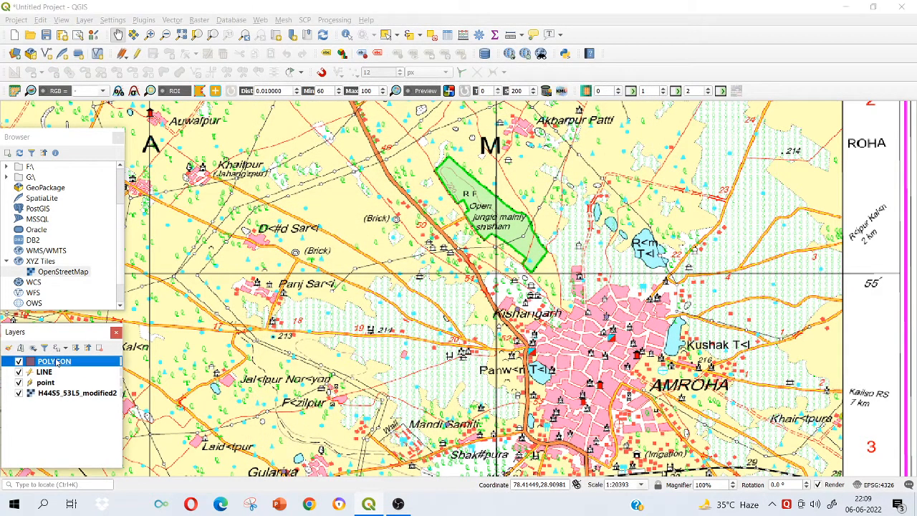
click(137, 55)
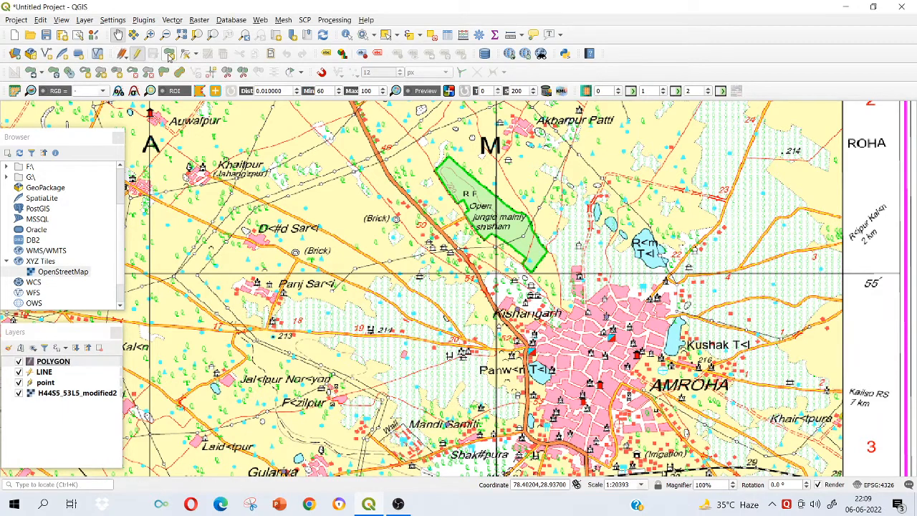
click(170, 56)
scroll(467, 225, up, 1)
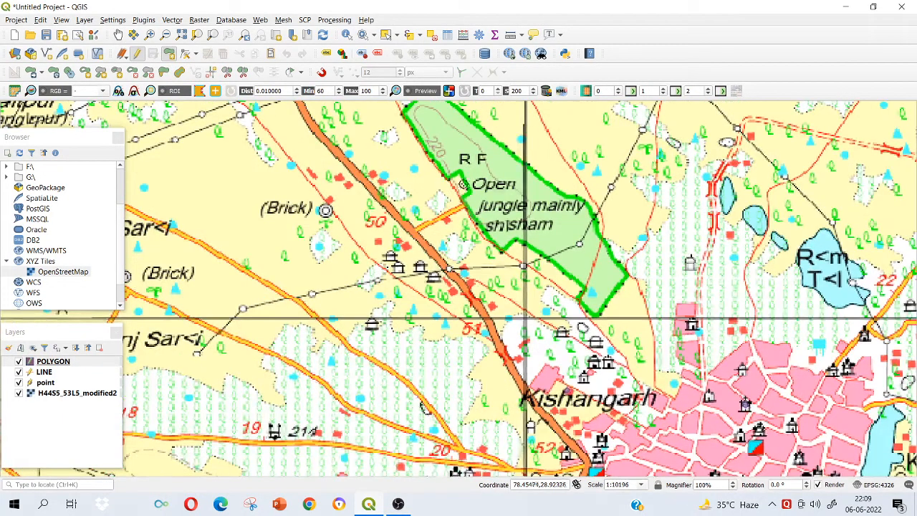
scroll(448, 154, down, 1)
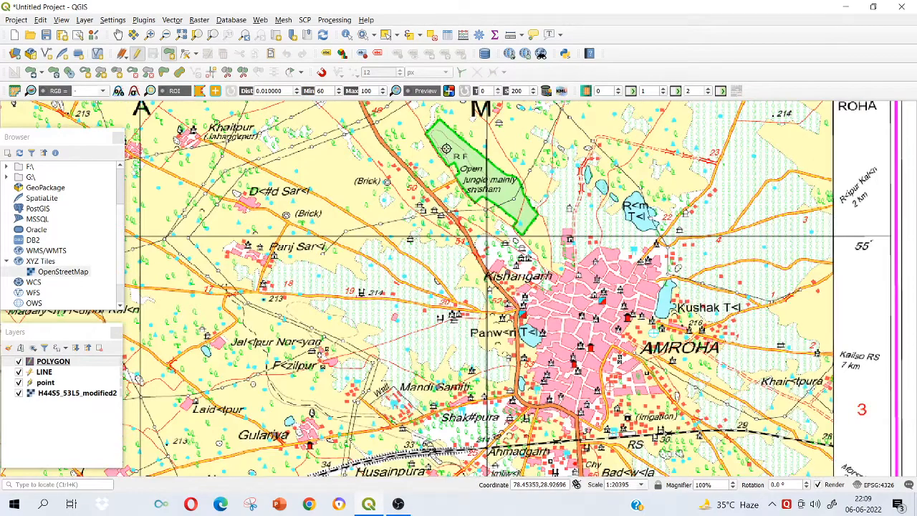
scroll(444, 147, up, 1)
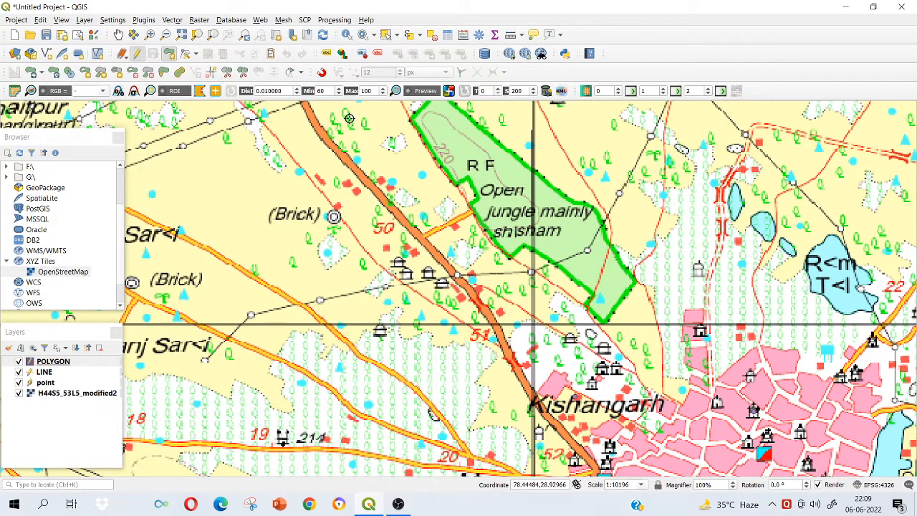
drag(547, 129, 543, 178)
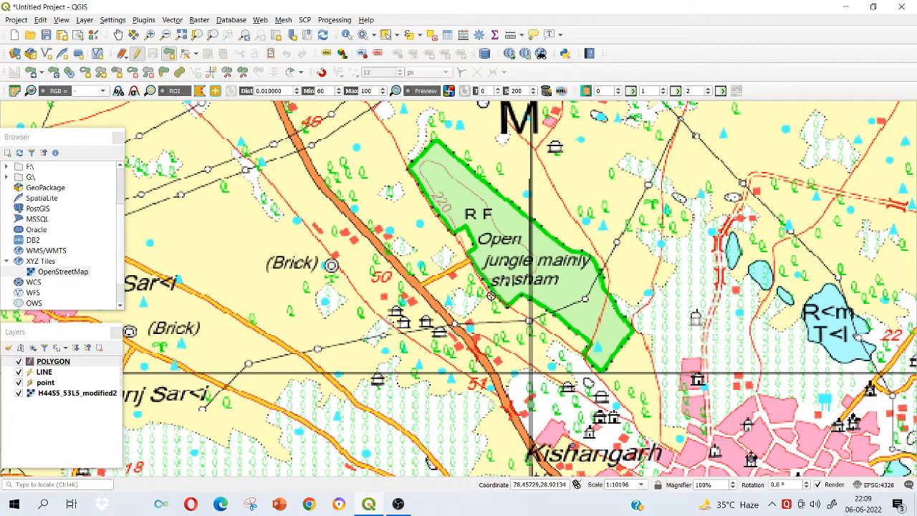
click(413, 168)
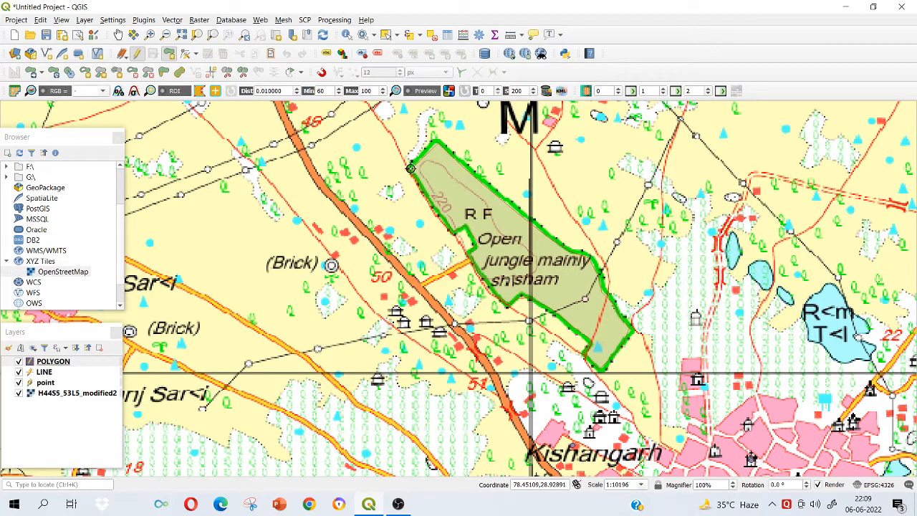
right_click(414, 167)
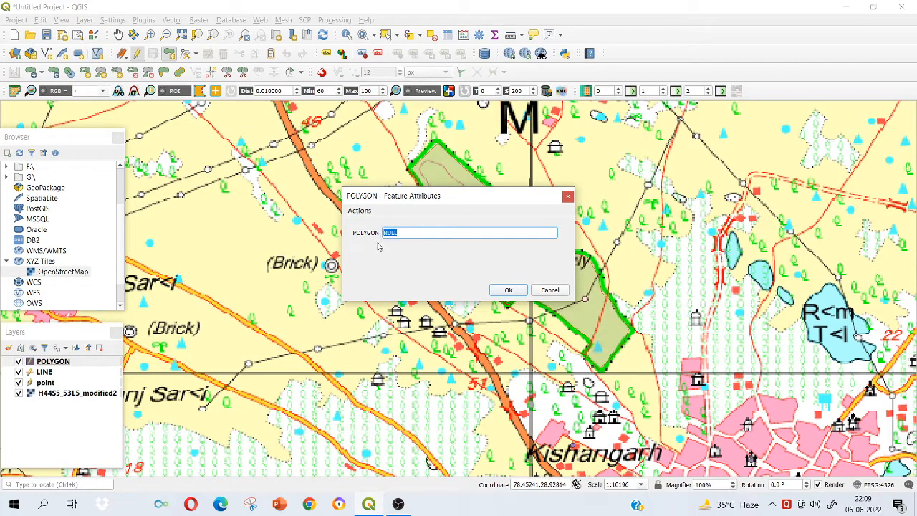
key(BackSpace)
click(522, 290)
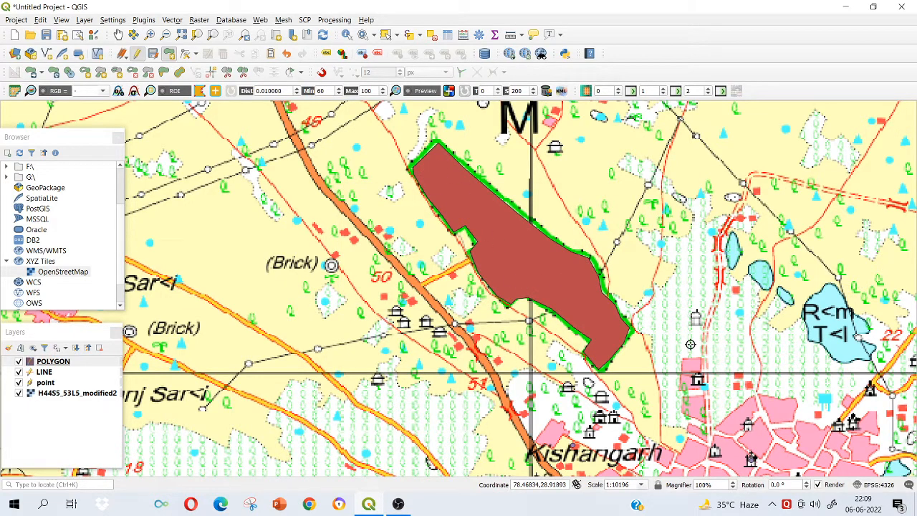
Digitize the small pond between the forest and the R<m T<l lake as a polygon with the POLYGON attribute POND.
scroll(760, 272, up, 1)
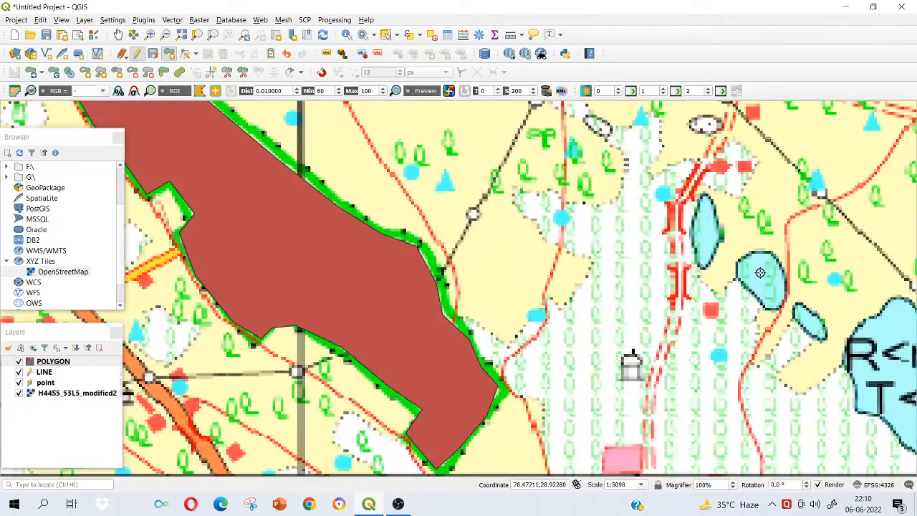
click(760, 254)
click(770, 254)
click(782, 271)
click(786, 295)
click(780, 308)
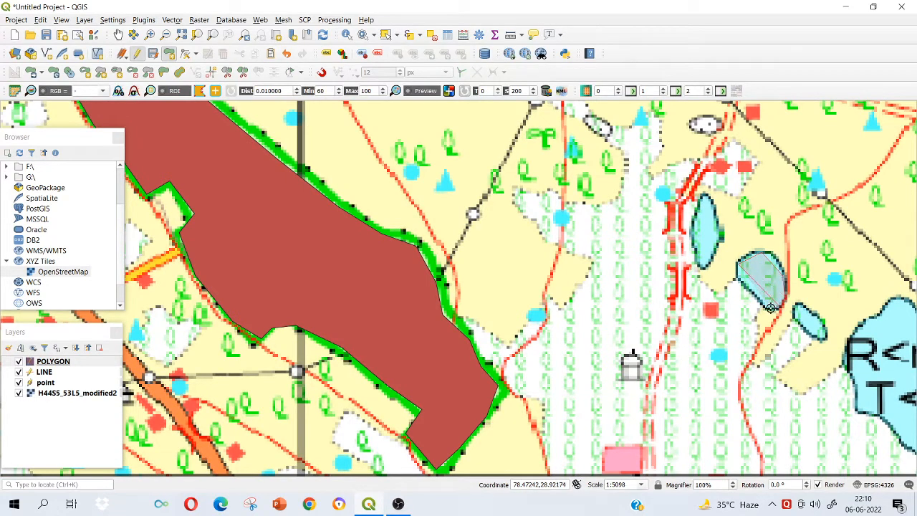
click(770, 308)
click(753, 294)
right_click(737, 264)
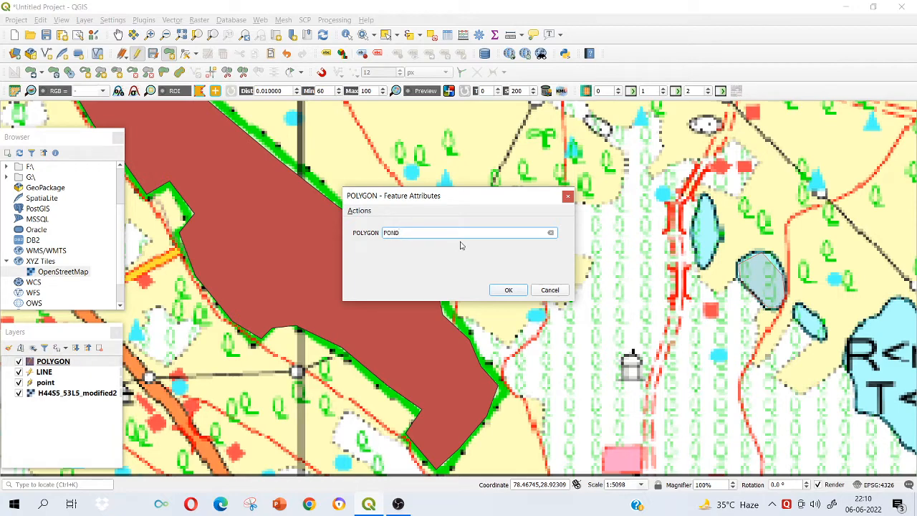
click(502, 290)
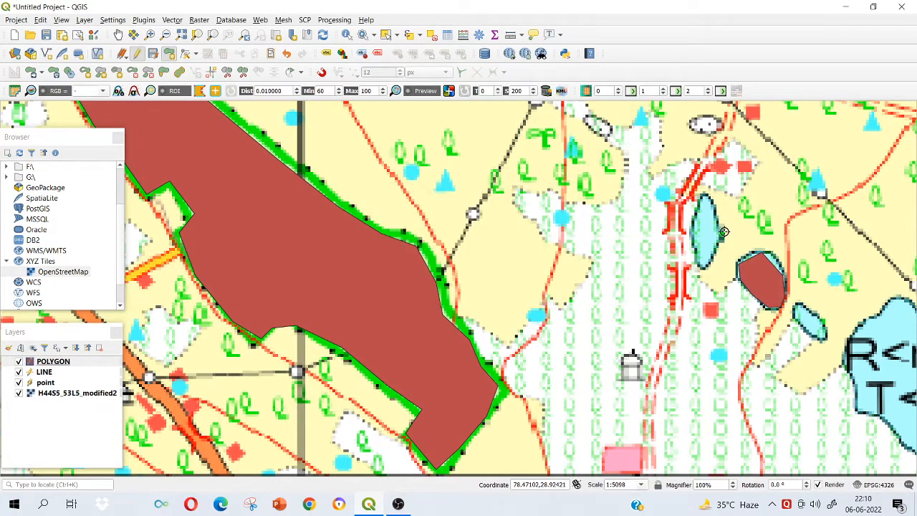
Digitize the large R<m T<l lake north of Amroha as a polygon along its shoreline and fill in its POLYGON attribute.
drag(856, 297, 590, 200)
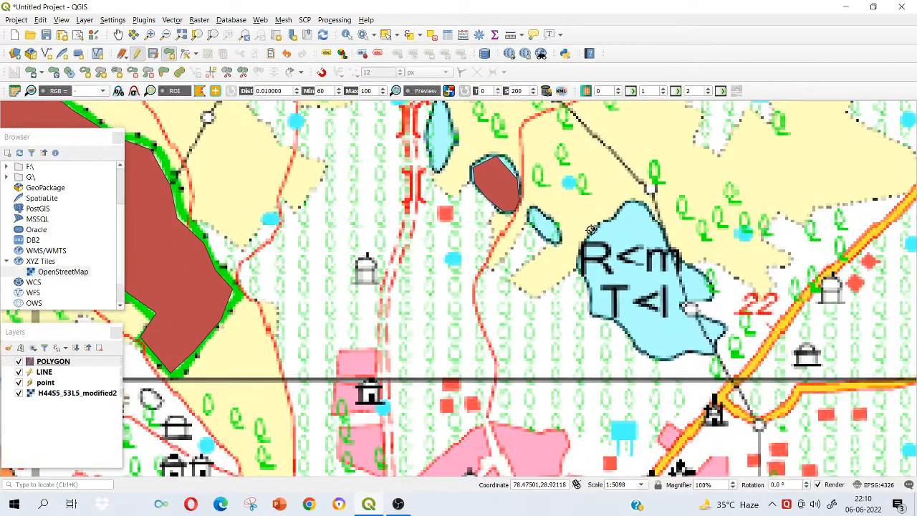
click(607, 218)
click(622, 210)
click(637, 202)
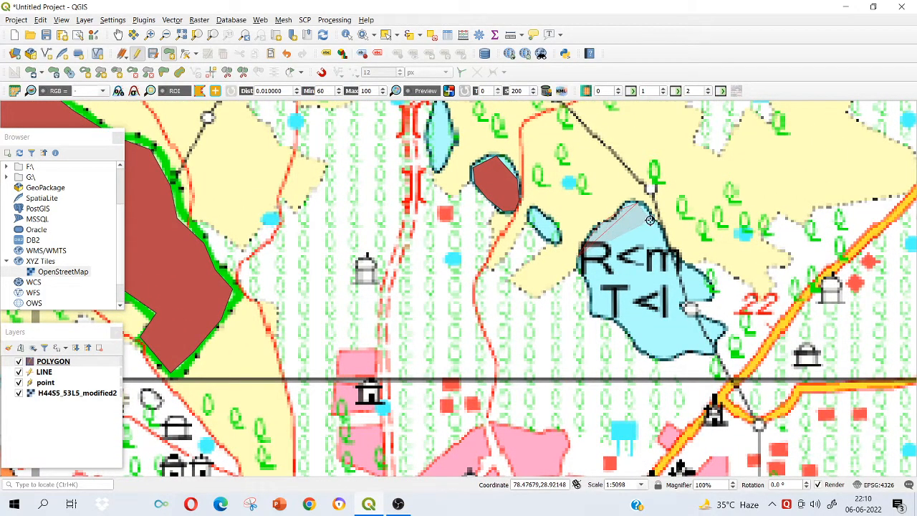
click(652, 224)
click(667, 247)
click(683, 263)
click(704, 276)
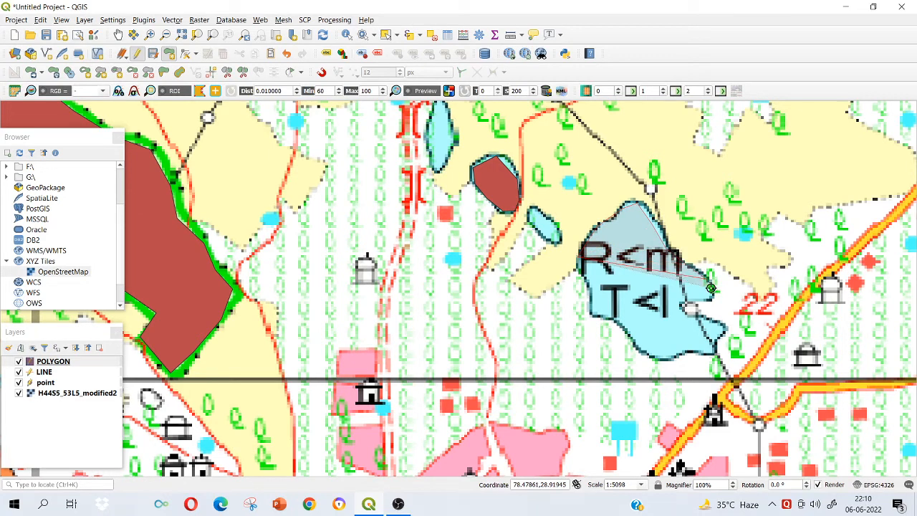
click(712, 292)
click(712, 301)
click(684, 305)
click(701, 314)
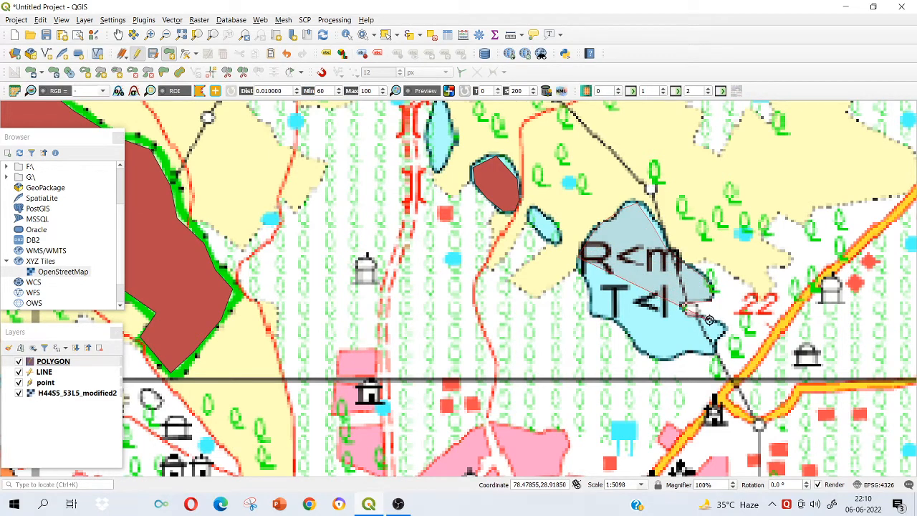
click(725, 328)
click(716, 354)
click(706, 356)
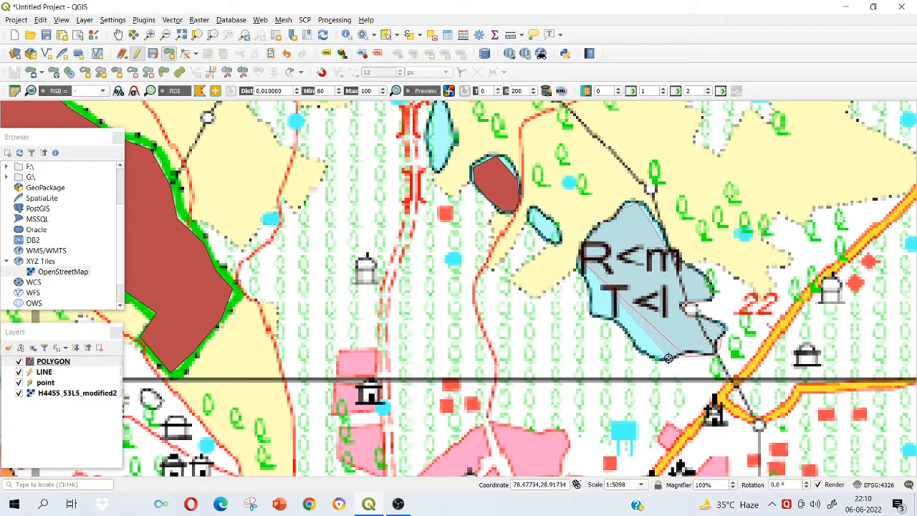
click(668, 360)
click(646, 358)
click(632, 339)
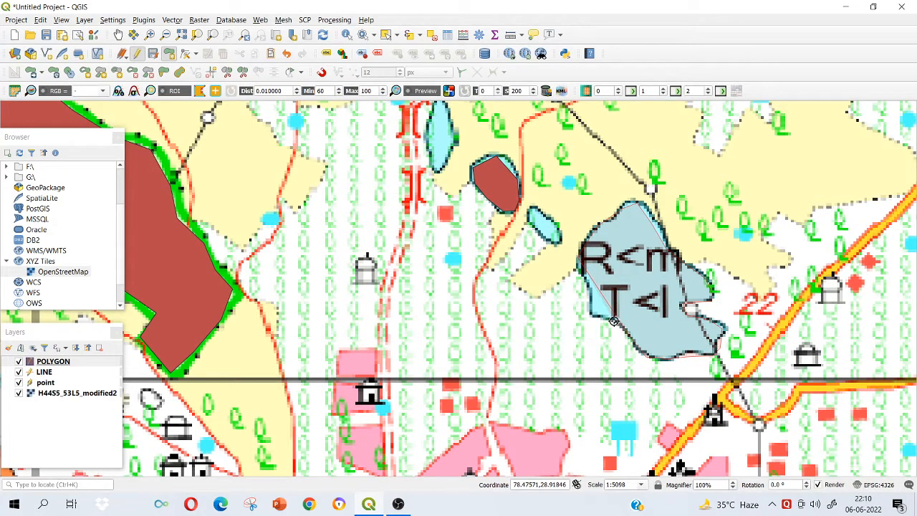
click(614, 321)
click(594, 318)
click(589, 302)
click(585, 277)
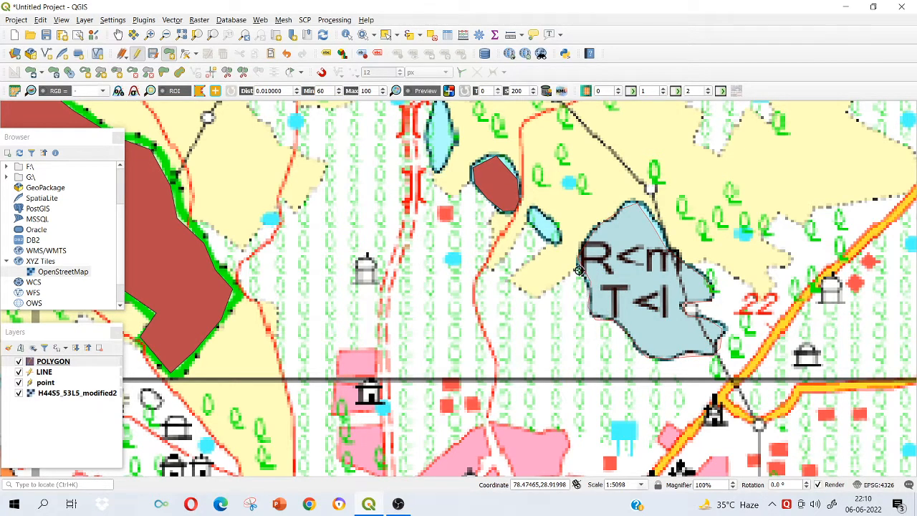
click(579, 258)
right_click(579, 256)
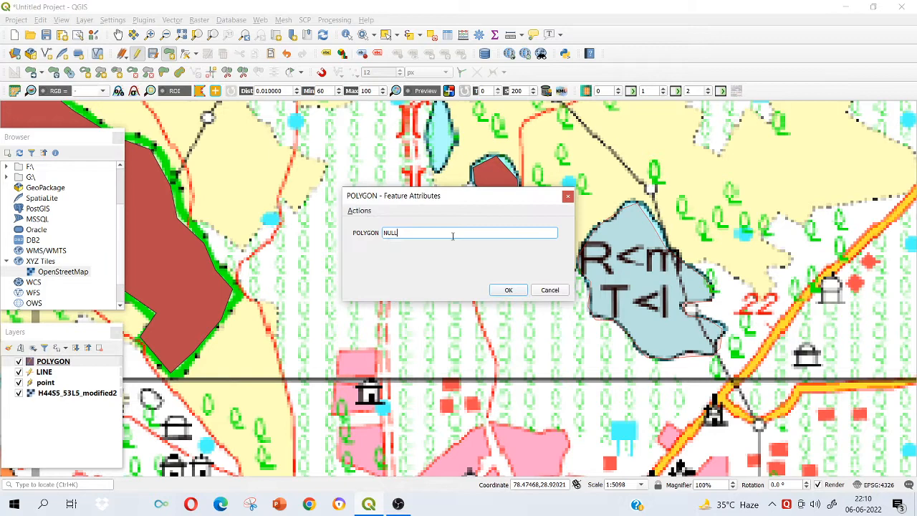
click(385, 232)
key(BackSpace)
click(509, 290)
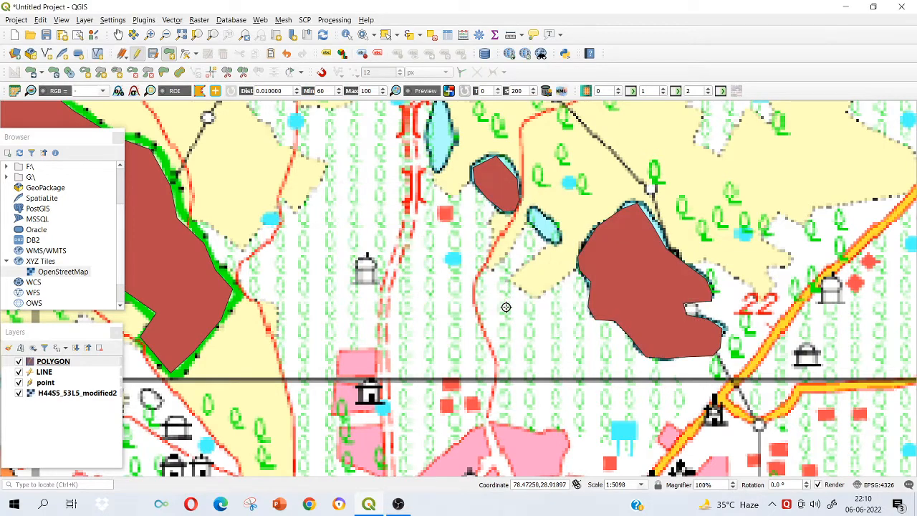
Hide the H44S5_53L5_modified2 toposheet layer and view the digitized polygons, lines and points on their own.
scroll(503, 290, down, 1)
scroll(486, 280, down, 1)
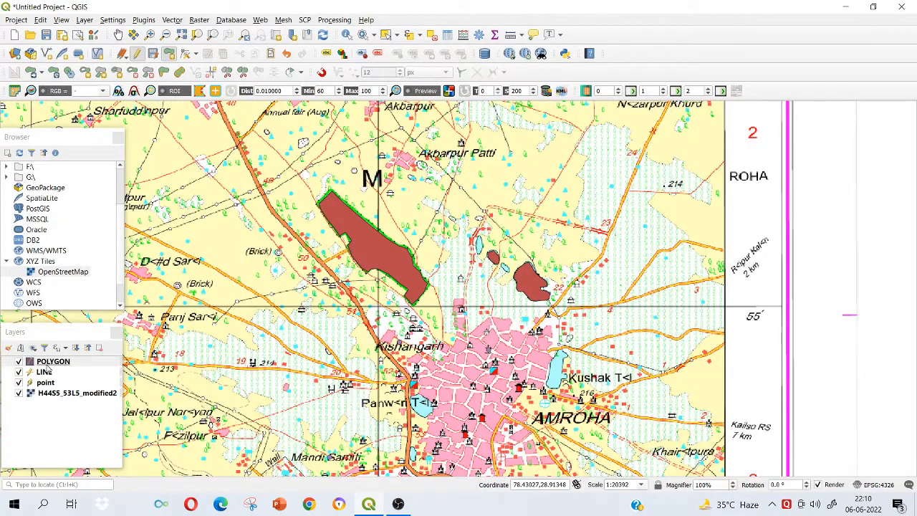
click(19, 393)
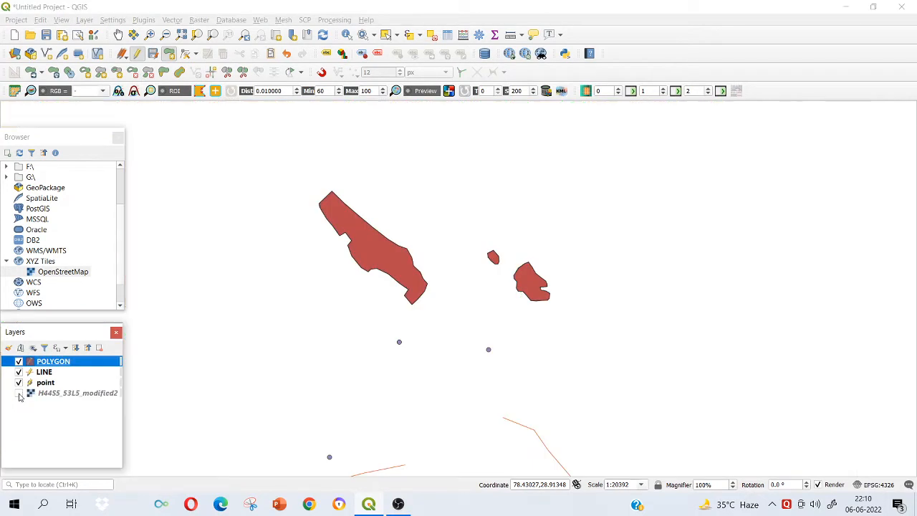
scroll(463, 318, down, 2)
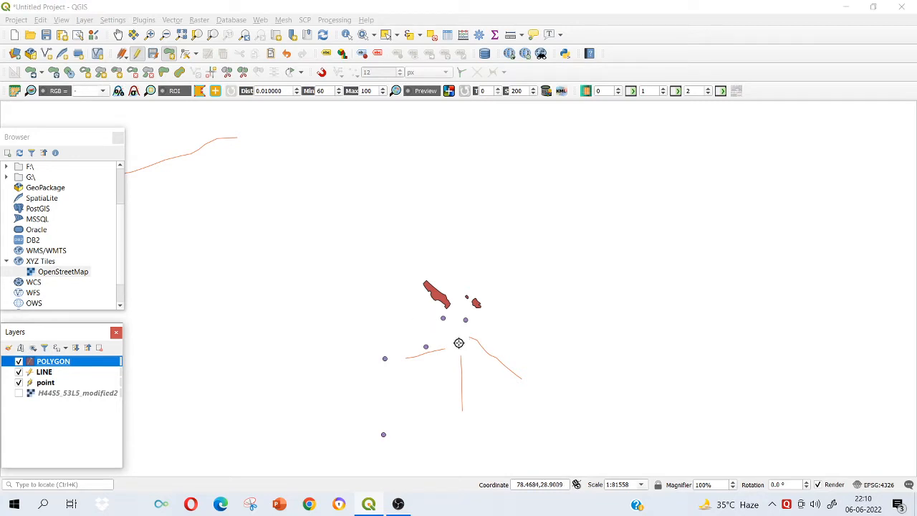
Save the edits made to the POLYGON layer, keeping the digitized jungle area, pond and lake.
scroll(439, 298, up, 4)
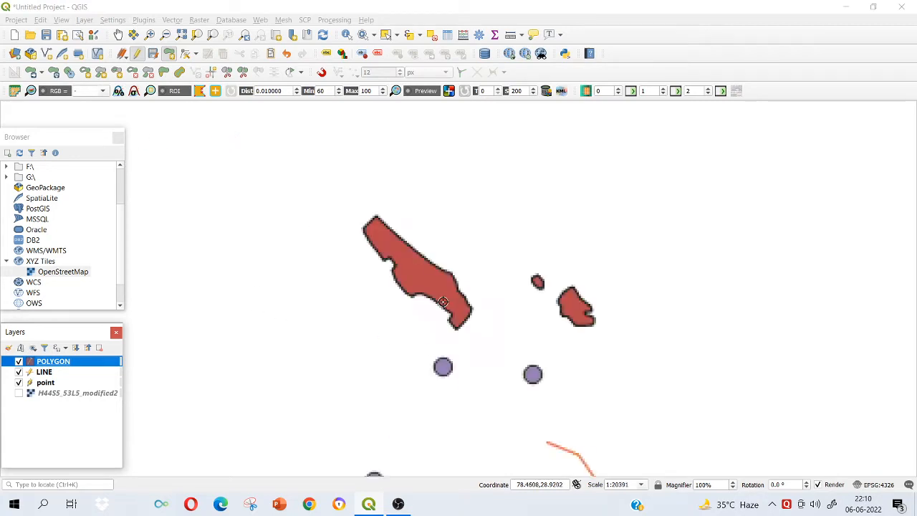
scroll(408, 250, down, 1)
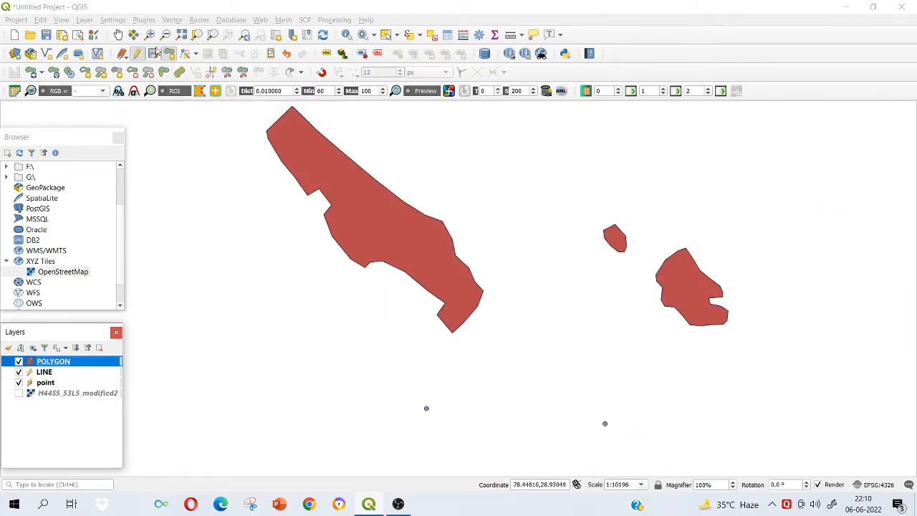
click(154, 54)
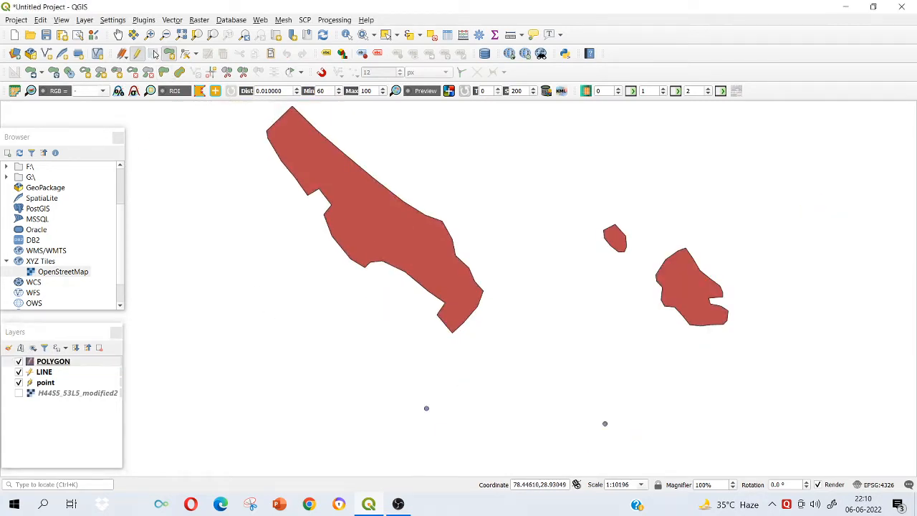
Review the place names recorded in the point layer's attribute table at full-window size, then close the table.
click(117, 35)
scroll(482, 250, down, 3)
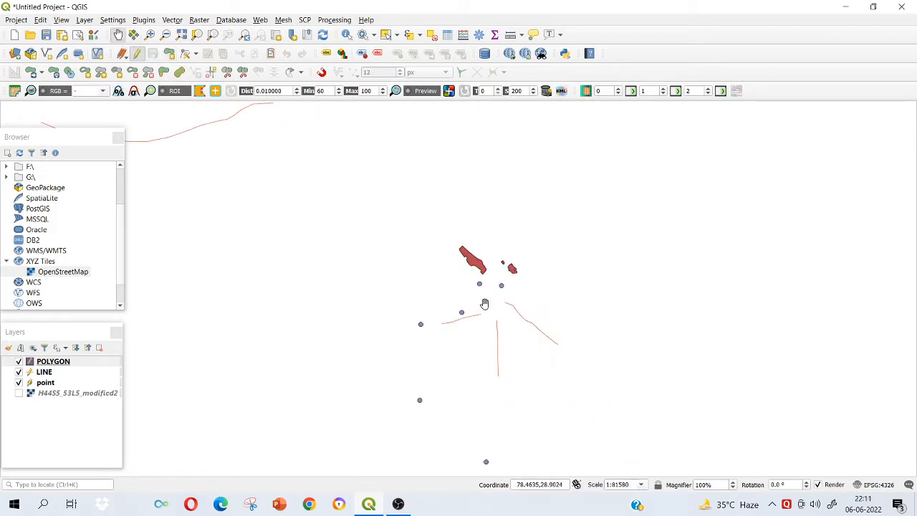
scroll(440, 248, down, 1)
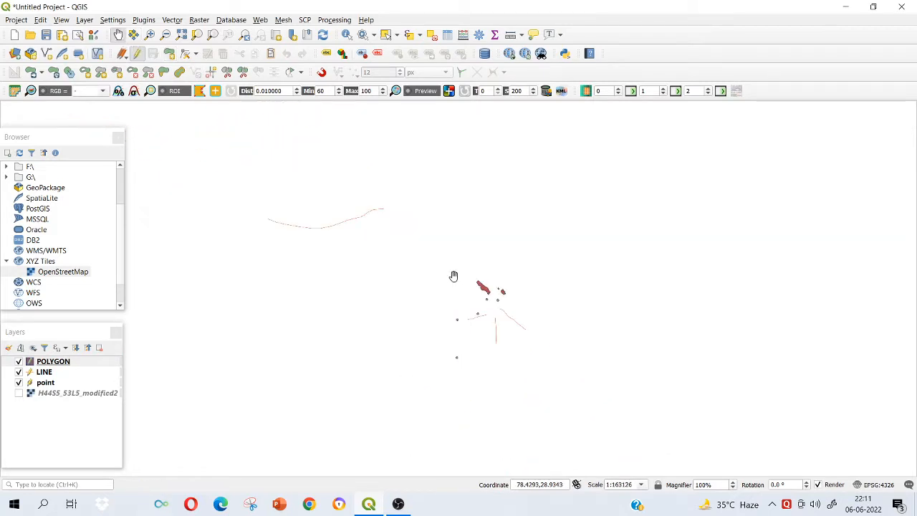
drag(451, 305, 452, 268)
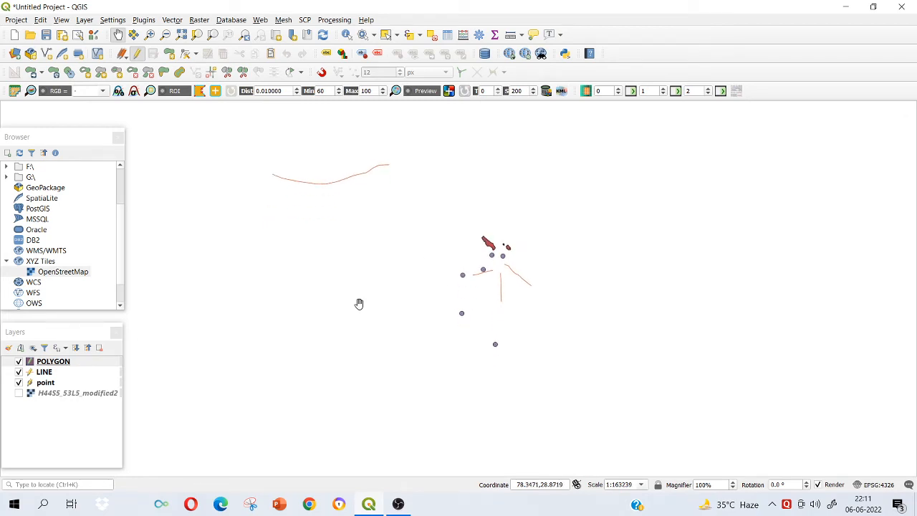
click(46, 384)
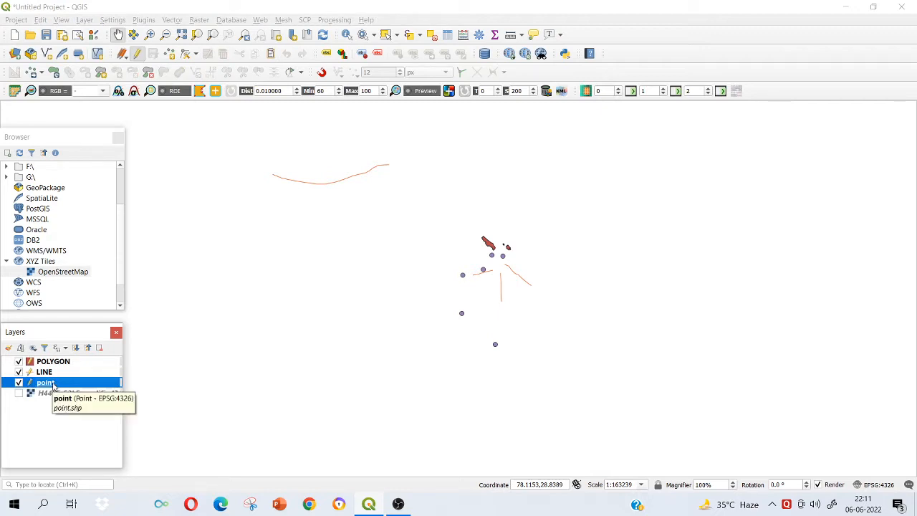
right_click(54, 383)
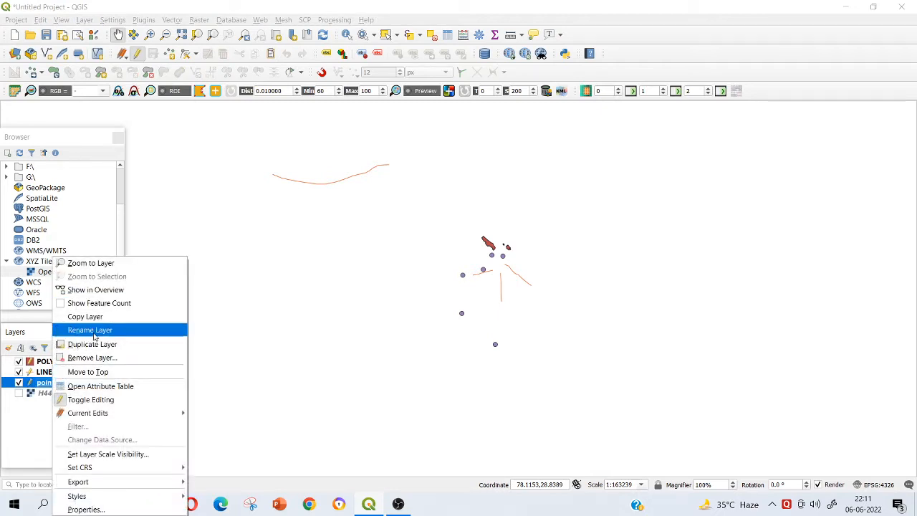
click(96, 387)
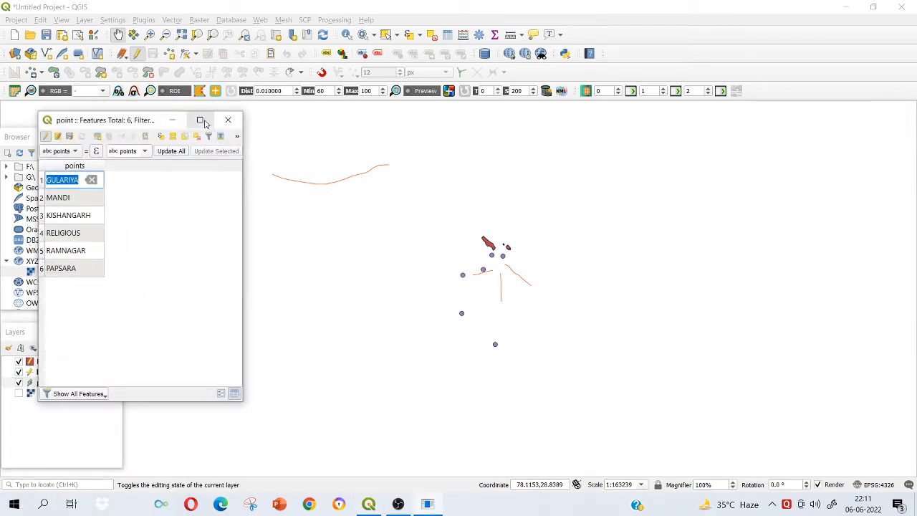
click(200, 120)
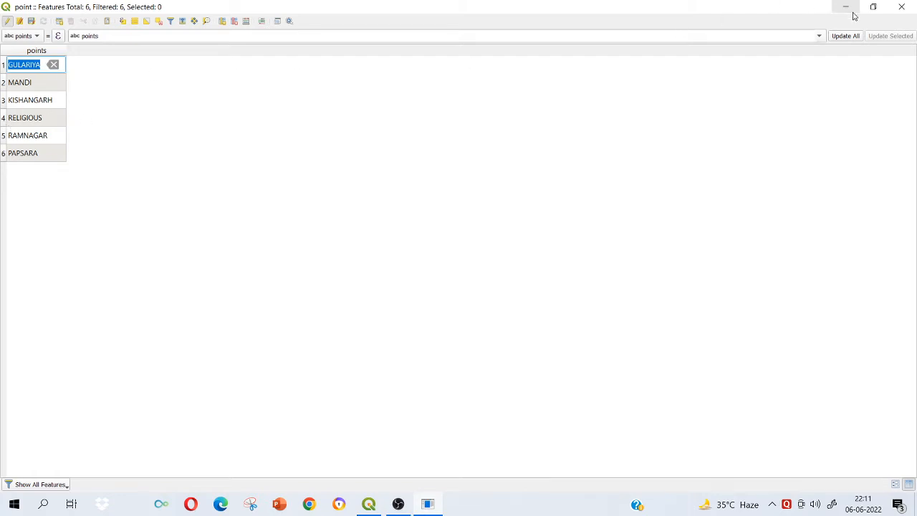
click(901, 9)
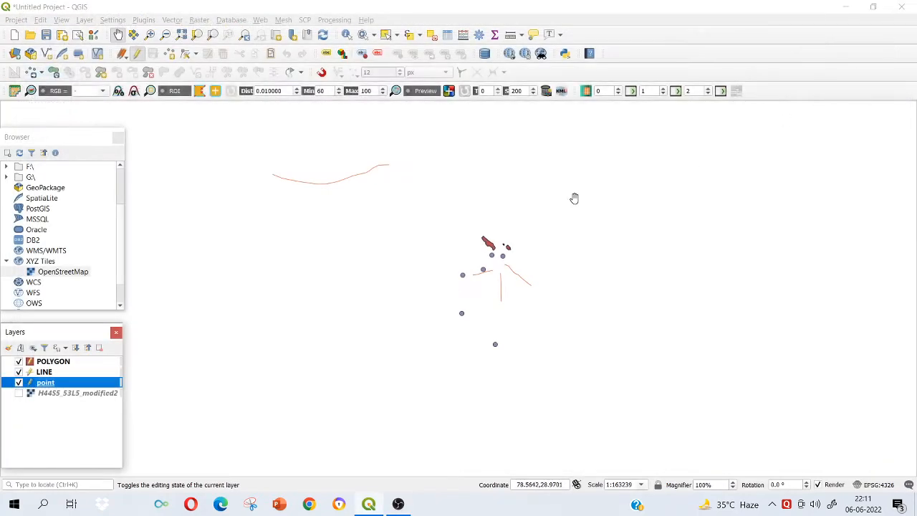
Show the H44S5_53L5_modified2 toposheet layer again and examine the map sheet beneath the digitized features.
click(19, 394)
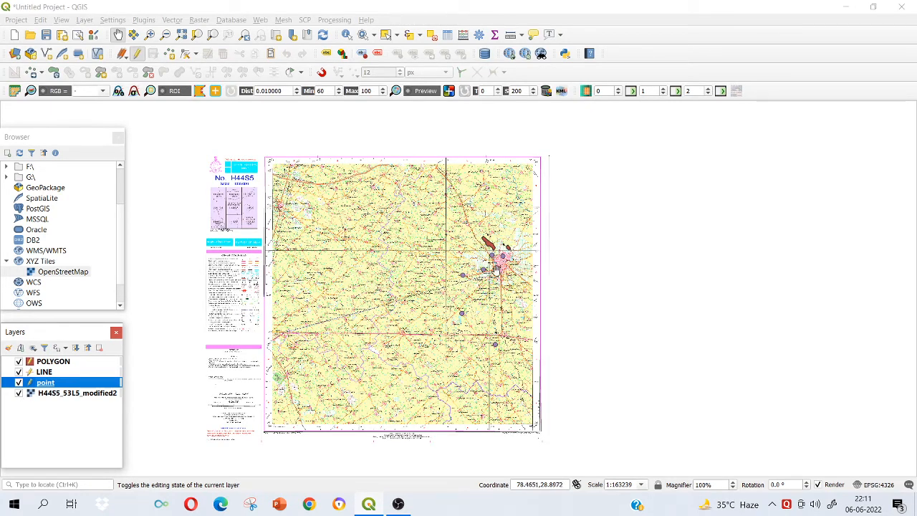
scroll(498, 261, up, 1)
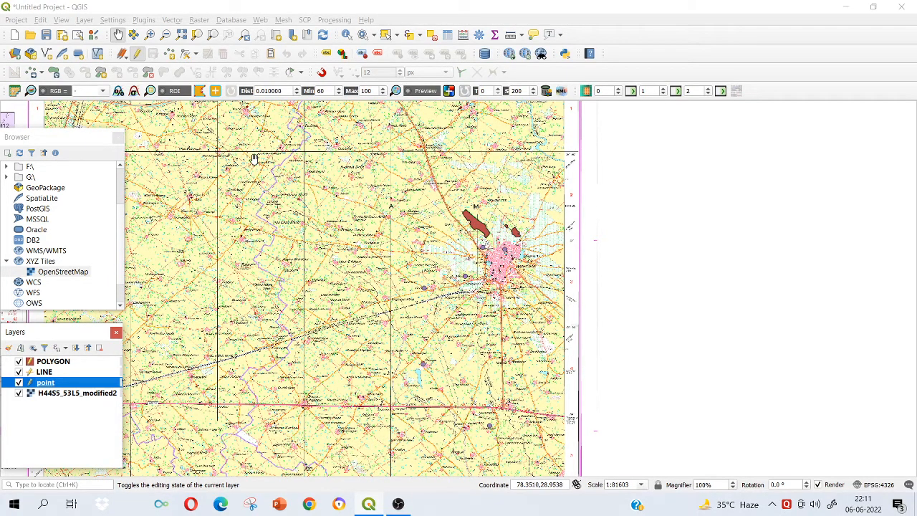
drag(253, 159, 460, 266)
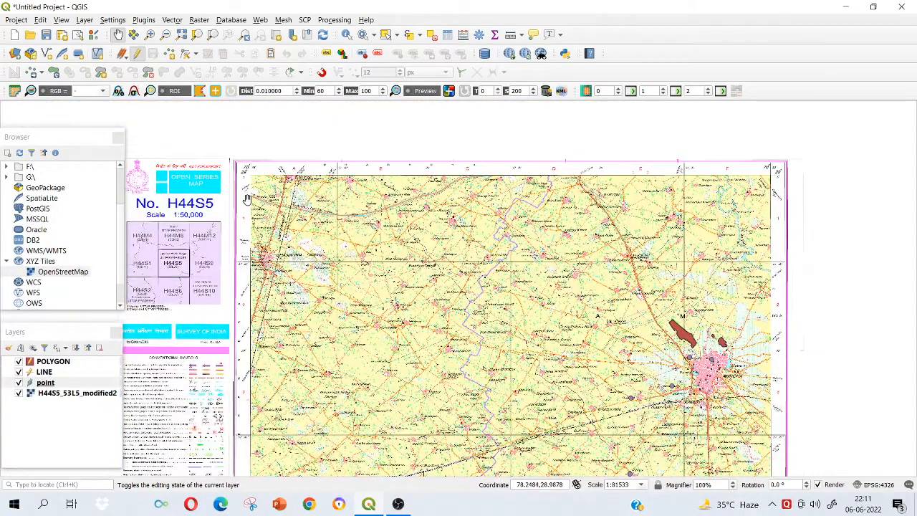
scroll(331, 215, up, 1)
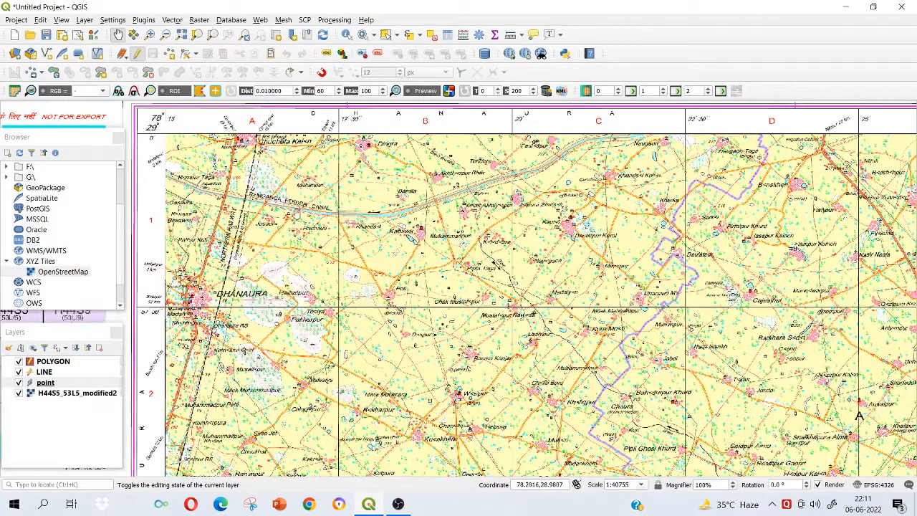
scroll(464, 232, down, 1)
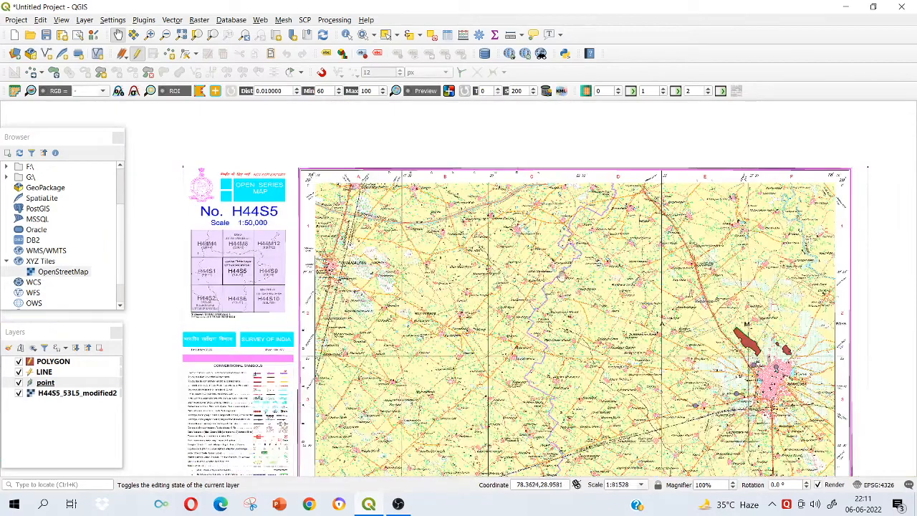
drag(590, 291, 526, 252)
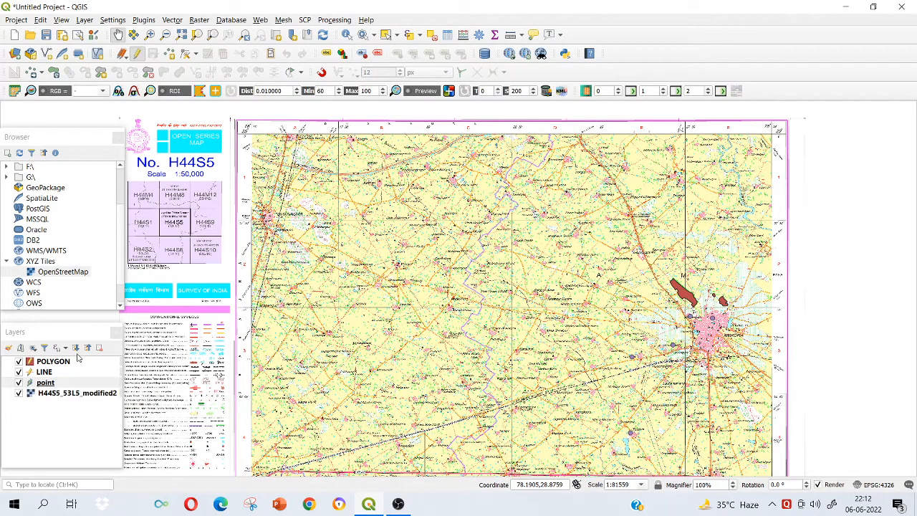
scroll(429, 247, up, 2)
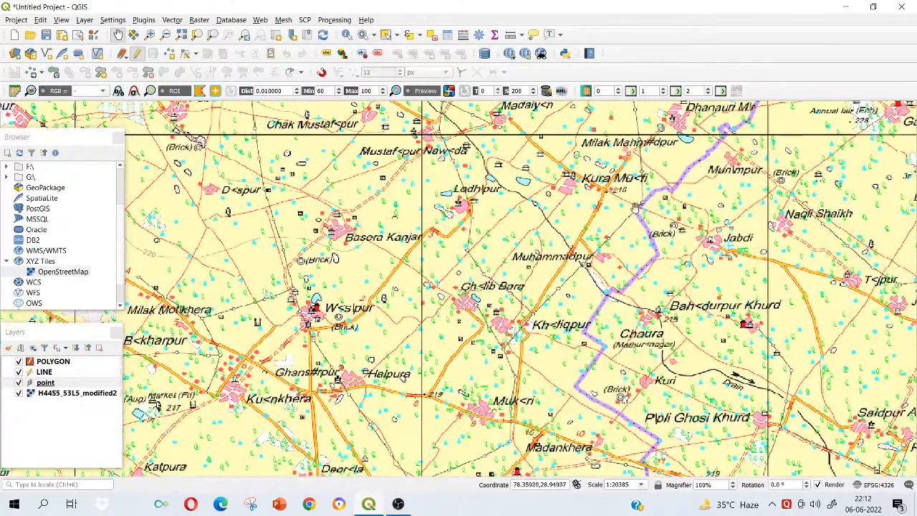
drag(608, 195, 510, 244)
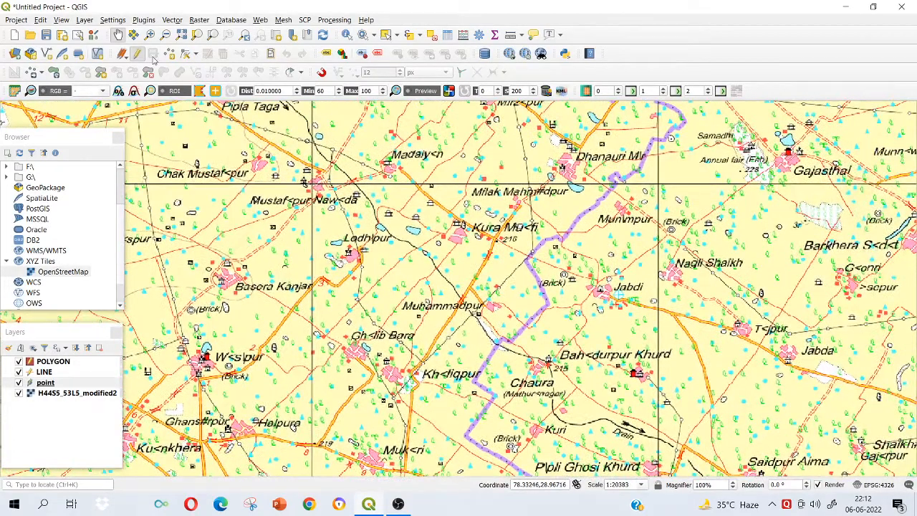
drag(585, 187, 481, 240)
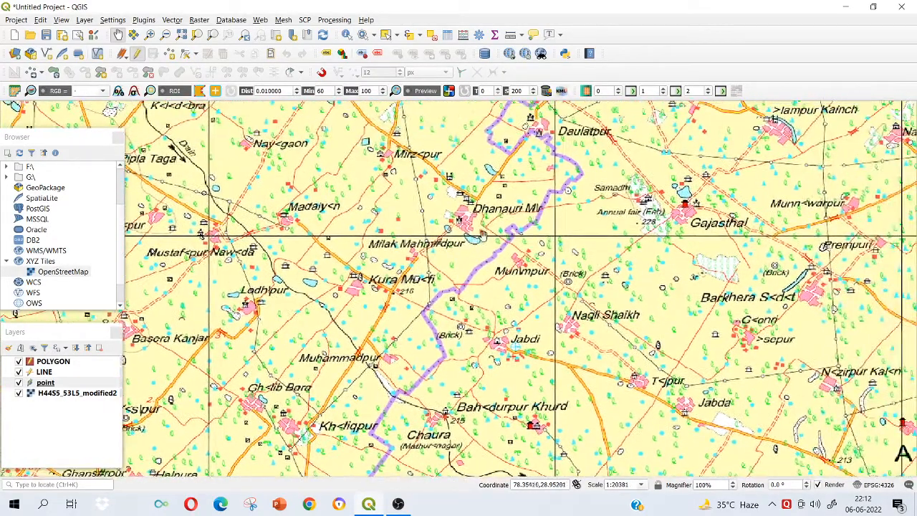
scroll(485, 224, up, 1)
scroll(485, 222, down, 1)
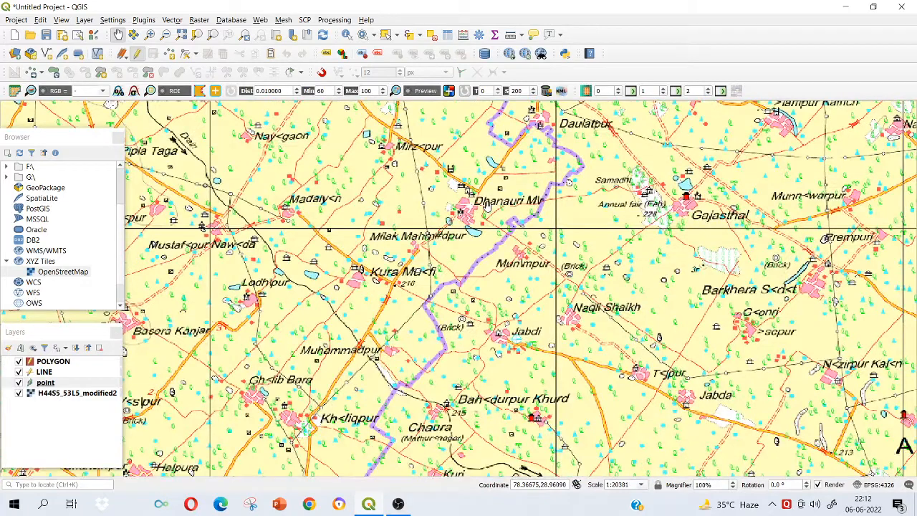
scroll(488, 204, down, 1)
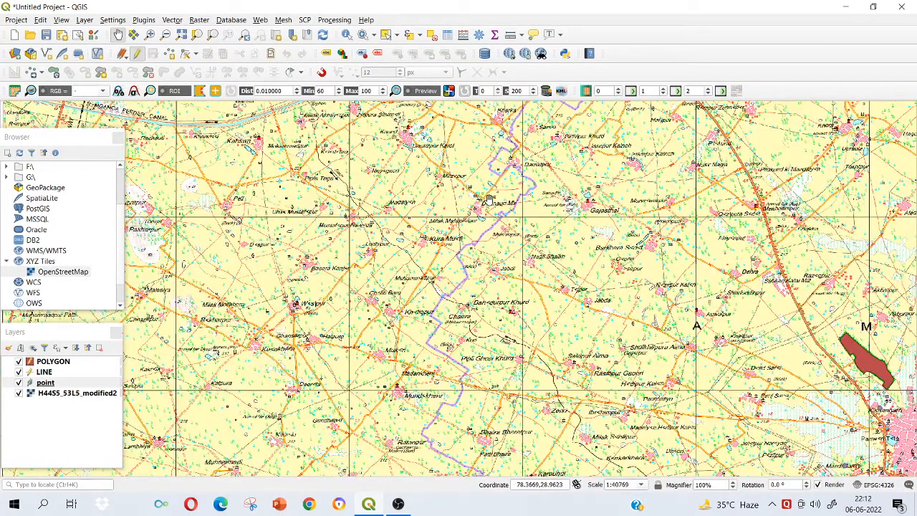